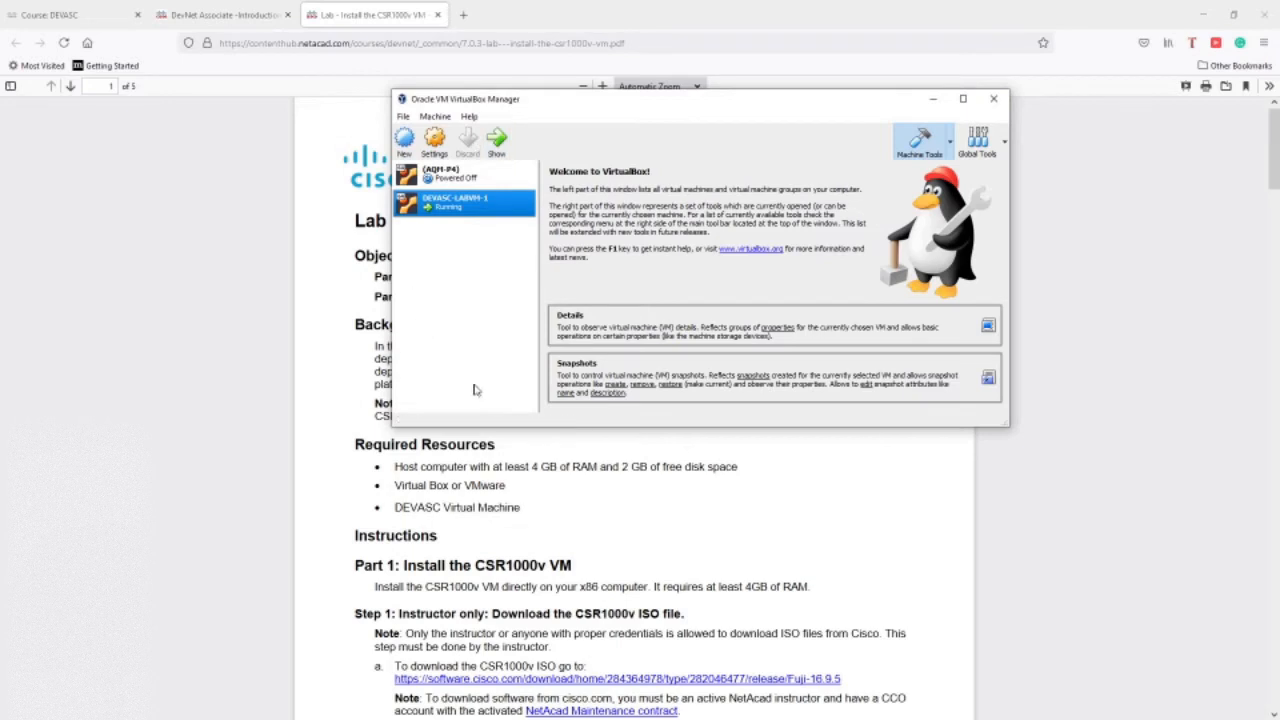
Bring the CSR1000v lab PDF in Firefox in front of the VirtualBox Manager window.
{"action": "left_click", "coordinate": [343, 231]}
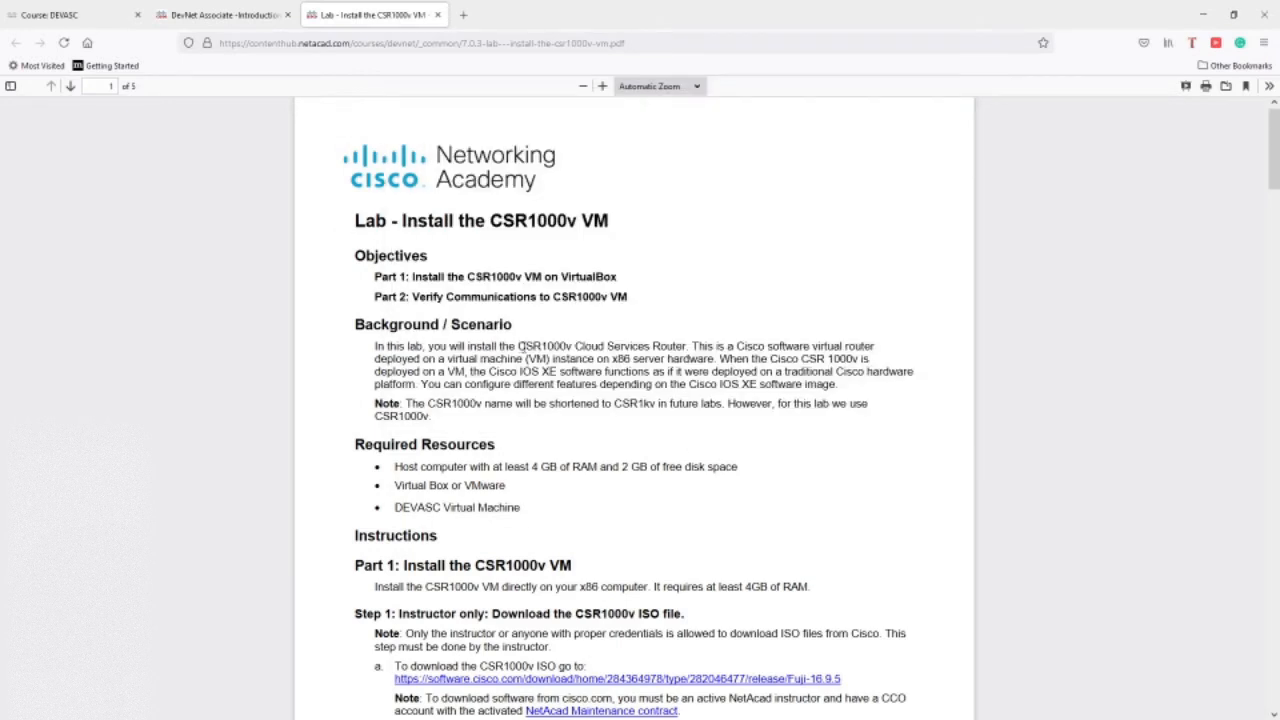
Highlight the CSR1000v name in the scenario, scroll the PDF, and minimize VirtualBox Manager.
{"action": "left_click_drag", "start_coordinate": [518, 346], "coordinate": [541, 346]}
{"action": "scroll", "coordinate": [616, 409], "scroll_direction": "down", "scroll_amount": 2}
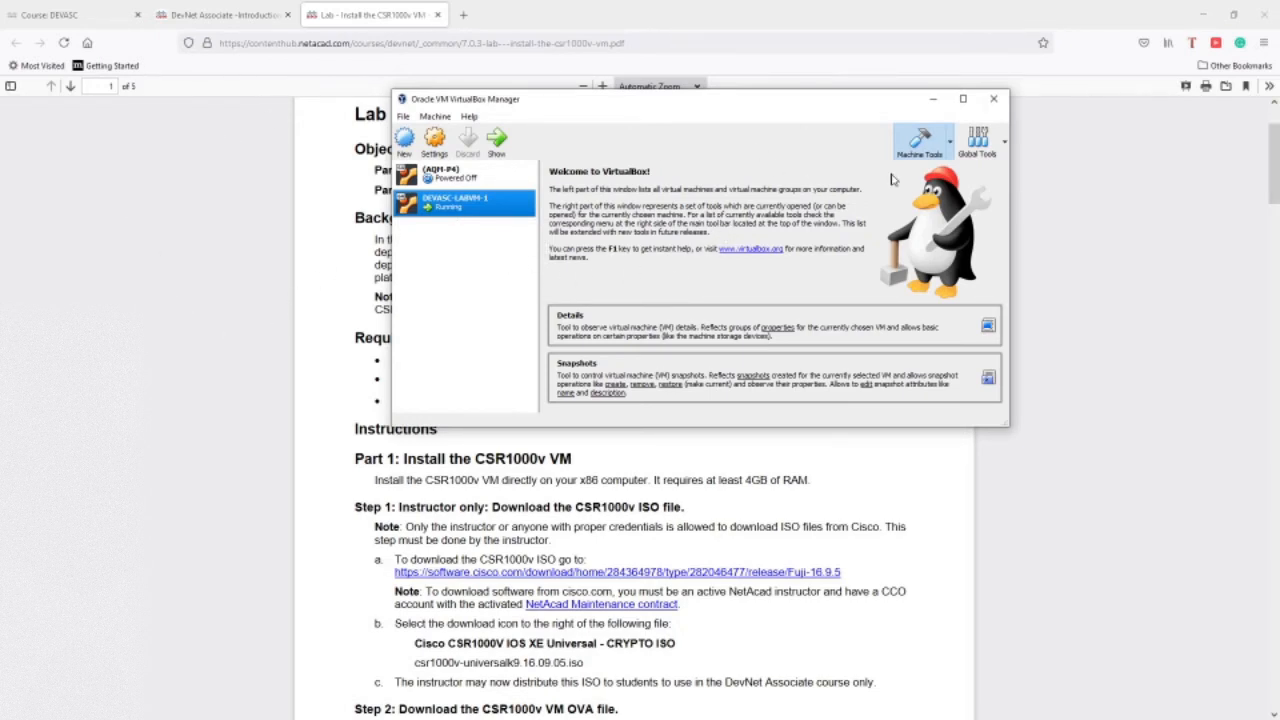
{"action": "left_click", "coordinate": [935, 102]}
Review the PDF's CSR1000V CRYPTO ISO line, DEVASC_CSR1000v.zip name and Step 1 instructions.
{"action": "scroll", "coordinate": [454, 346], "scroll_direction": "down", "scroll_amount": 2}
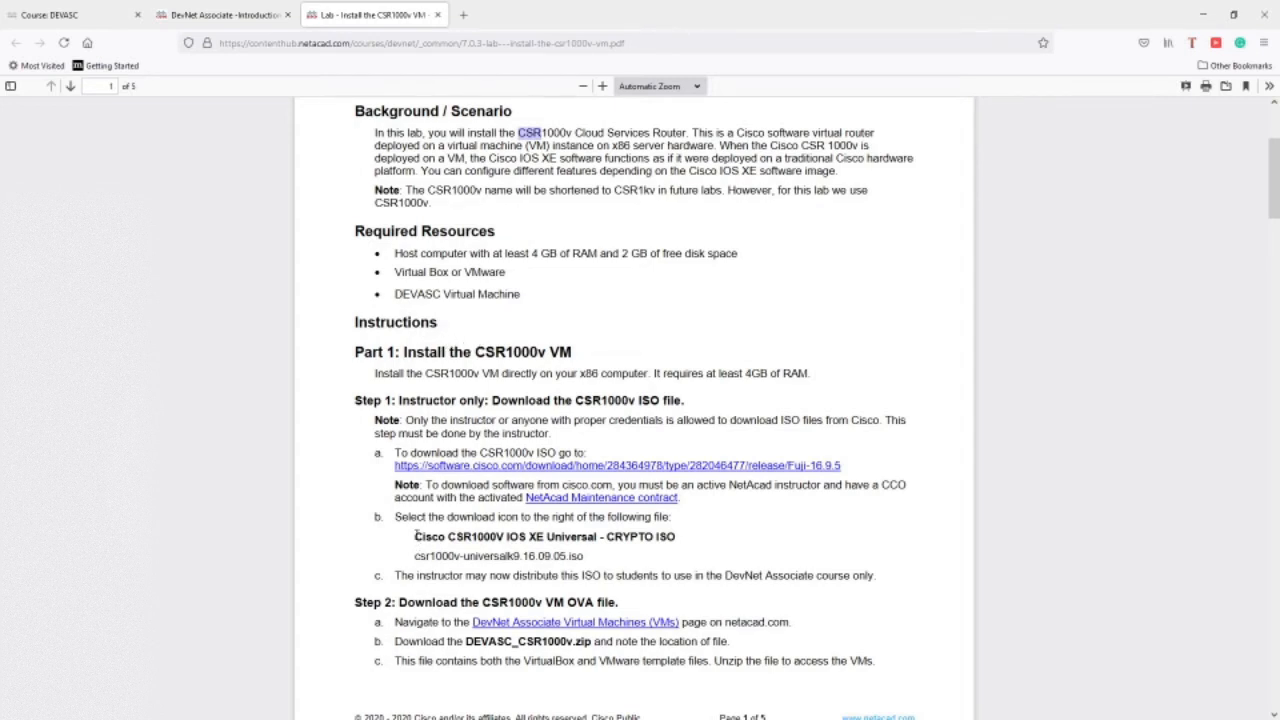
{"action": "left_click_drag", "start_coordinate": [414, 536], "coordinate": [677, 541]}
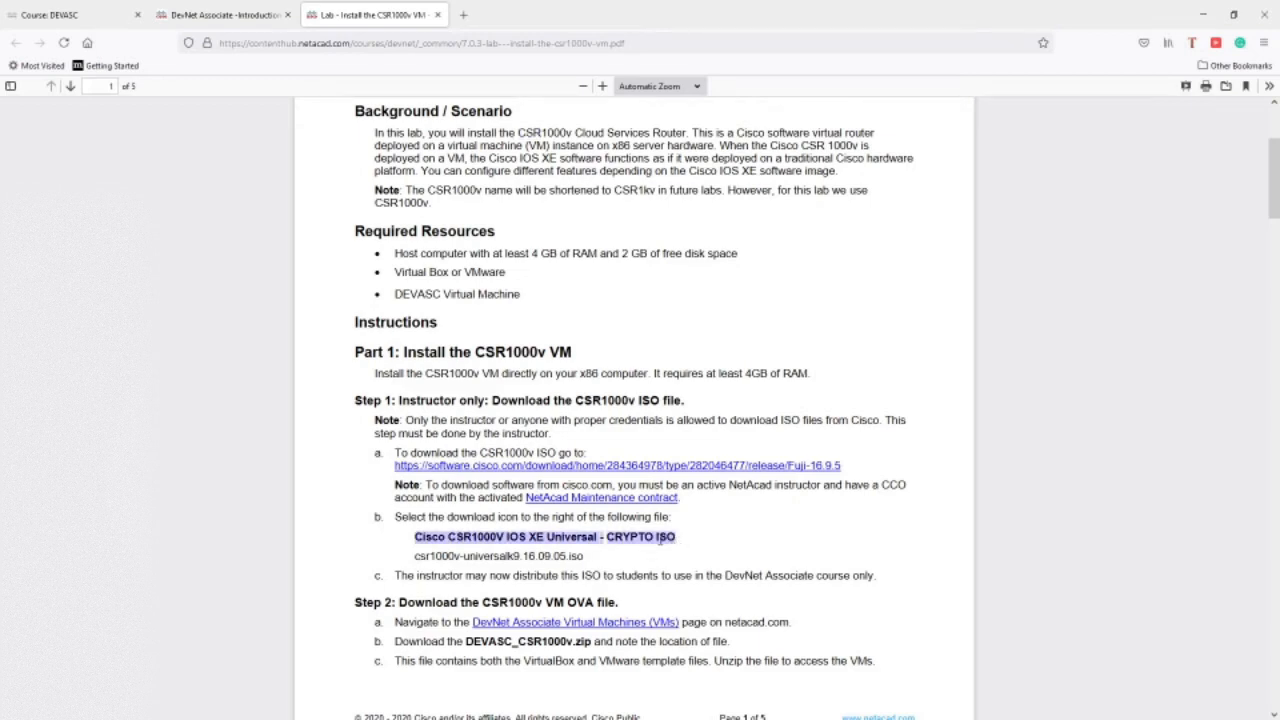
{"action": "right_click", "coordinate": [408, 524]}
{"action": "left_click", "coordinate": [356, 528]}
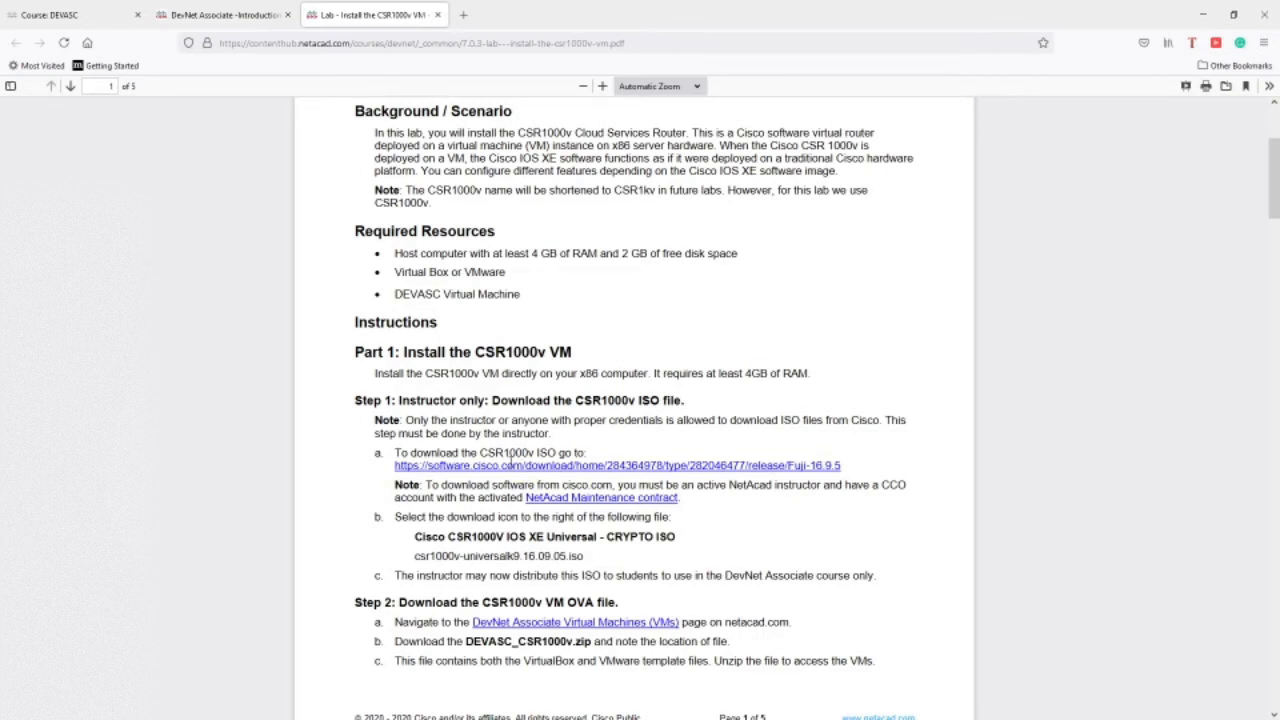
{"action": "scroll", "coordinate": [545, 620], "scroll_direction": "down", "scroll_amount": 2}
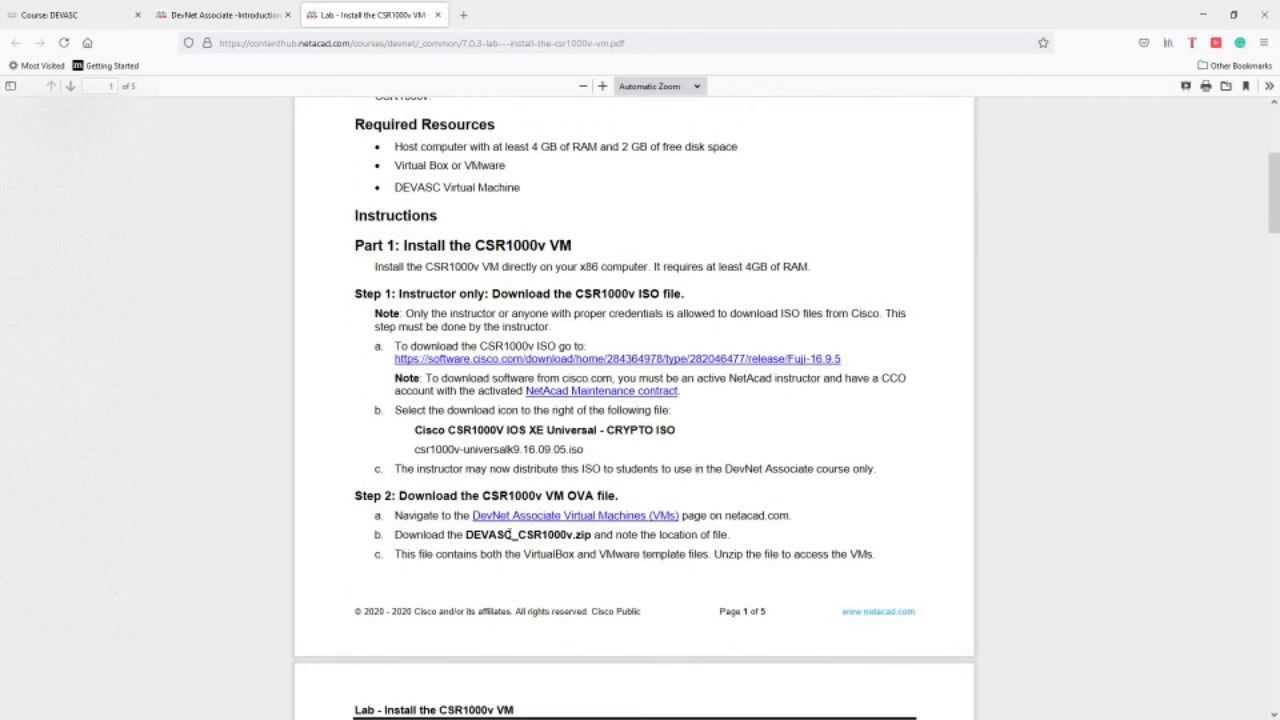
{"action": "left_click_drag", "start_coordinate": [466, 538], "coordinate": [591, 538]}
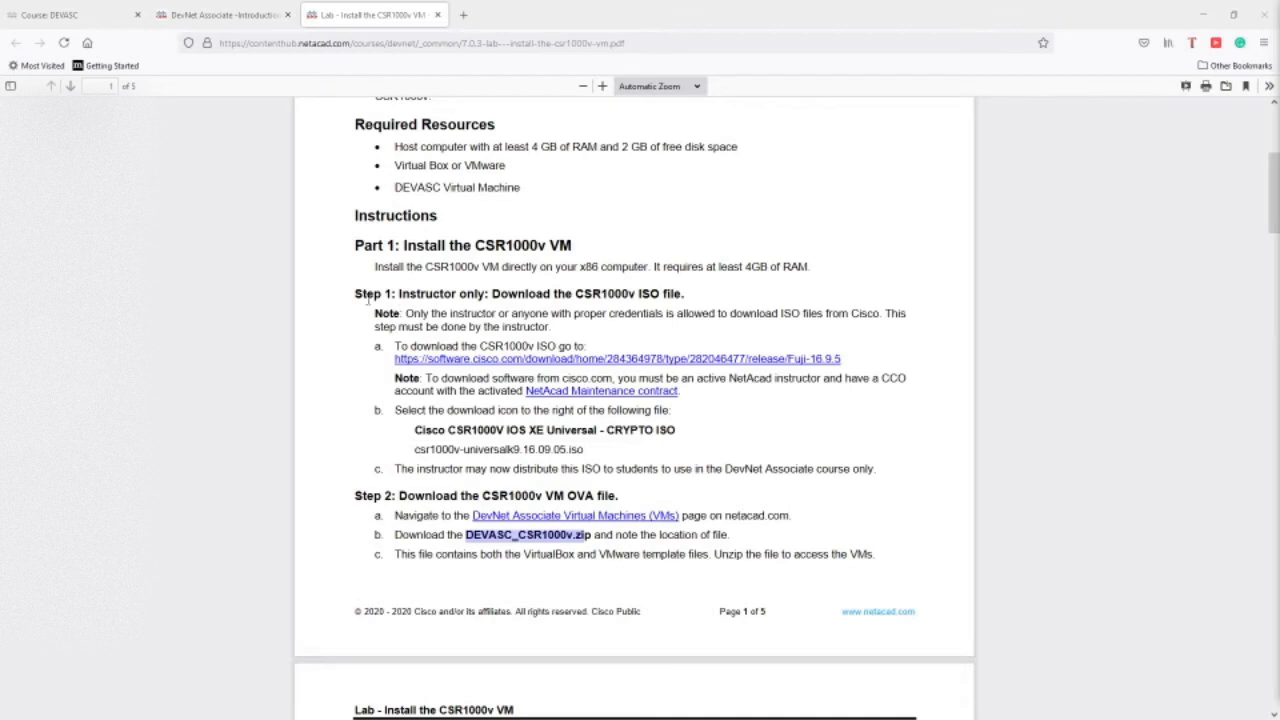
{"action": "left_click_drag", "start_coordinate": [356, 293], "coordinate": [697, 421]}
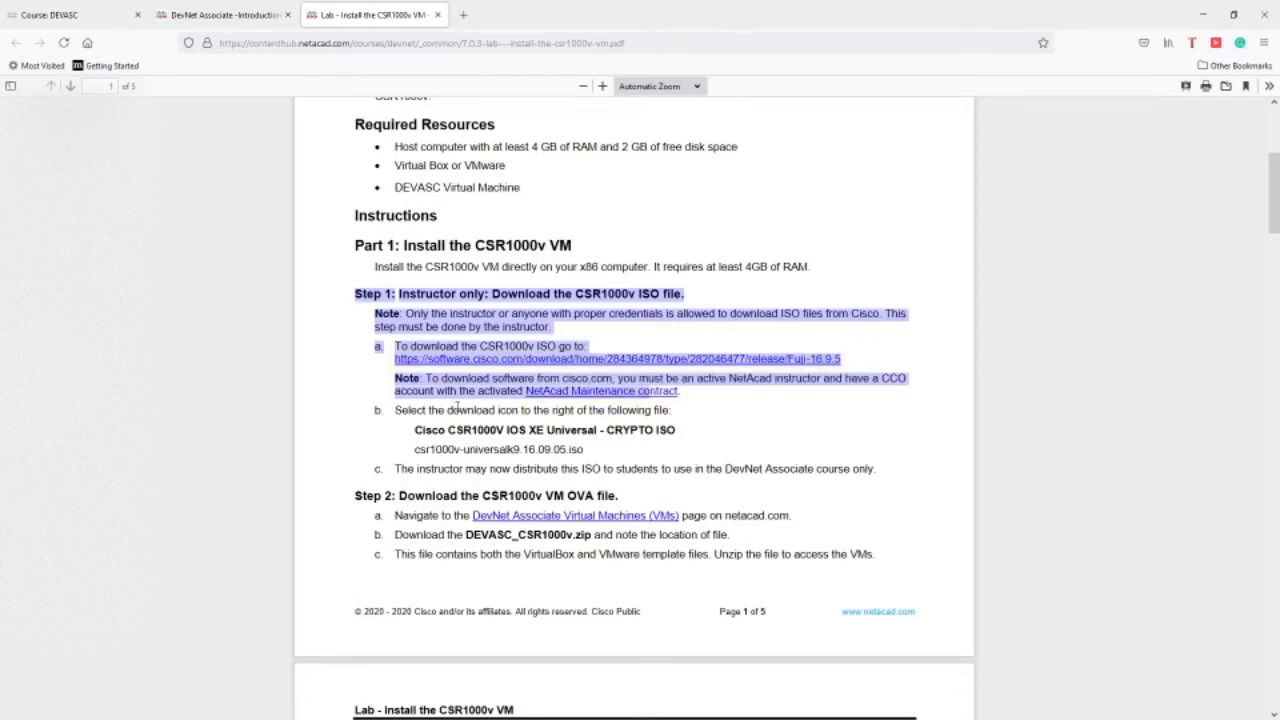
Open the DevNet Associate VMs link in a new tab, download DEVASC_CSR1000v.zip, and go to File Explorer.
{"action": "right_click", "coordinate": [520, 514]}
{"action": "left_click", "coordinate": [566, 240]}
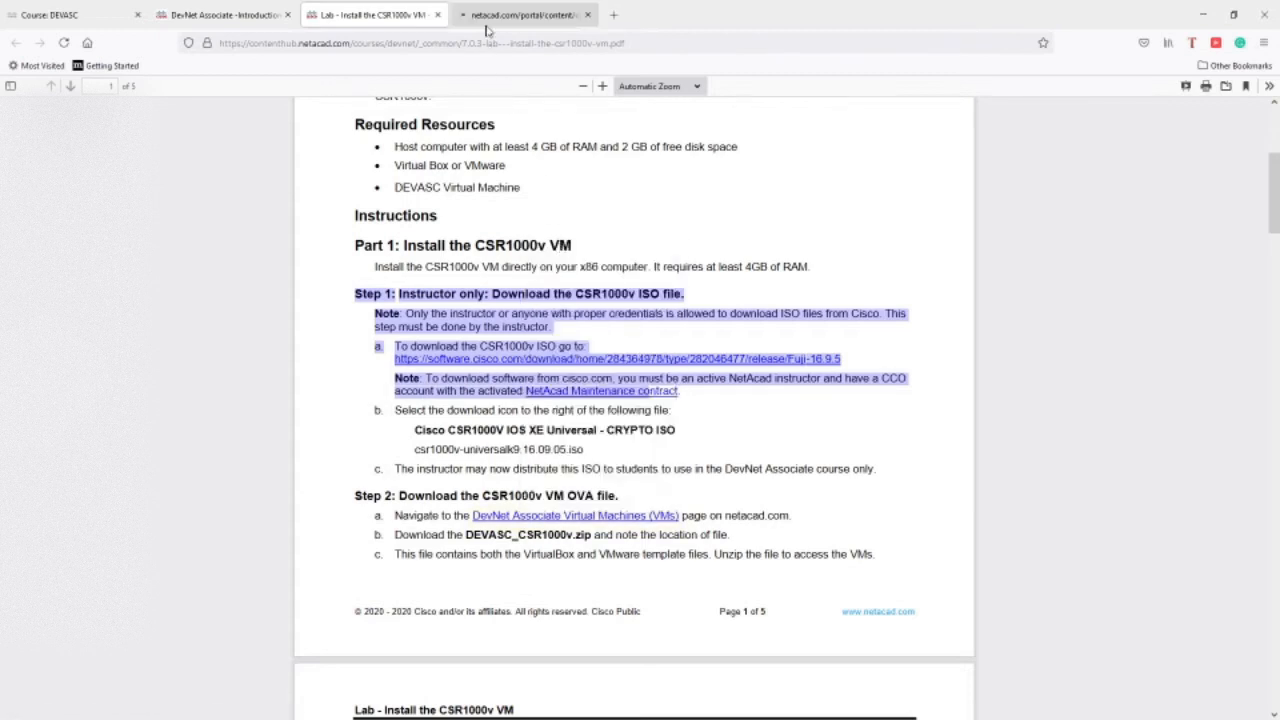
{"action": "left_click", "coordinate": [487, 26]}
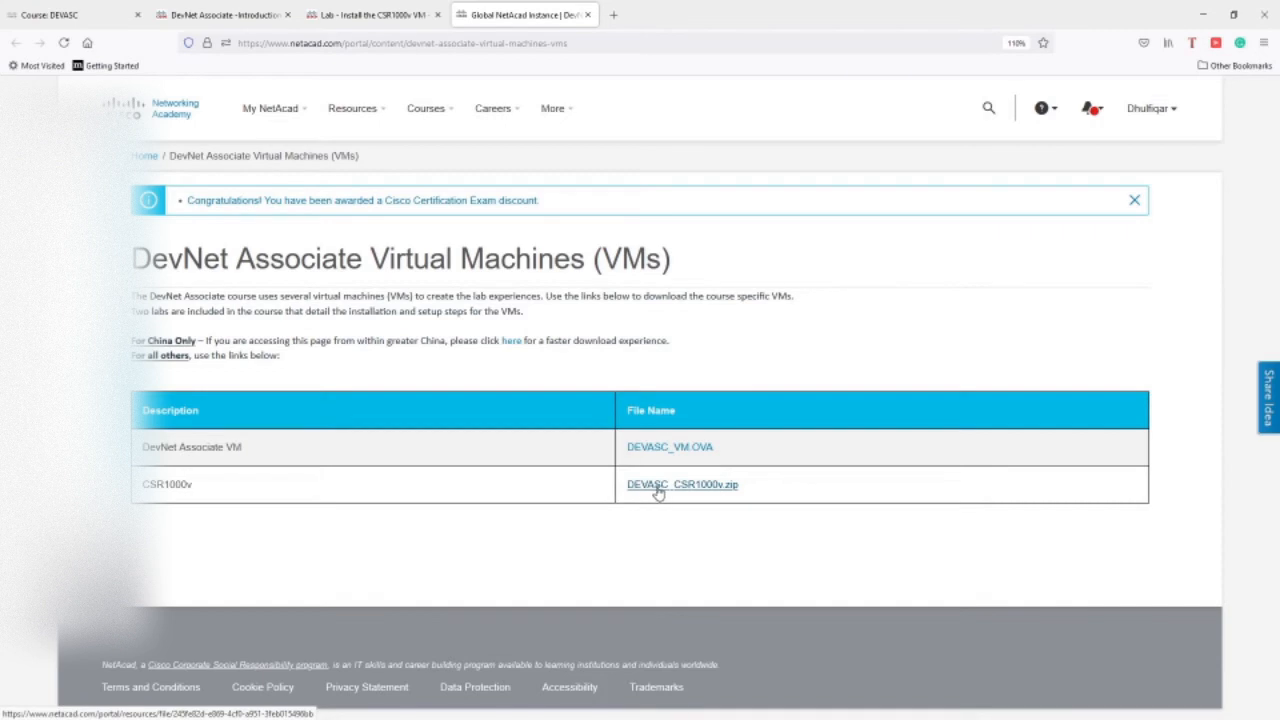
{"action": "left_click", "coordinate": [659, 489]}
{"action": "key", "text": "alt+Tab"}
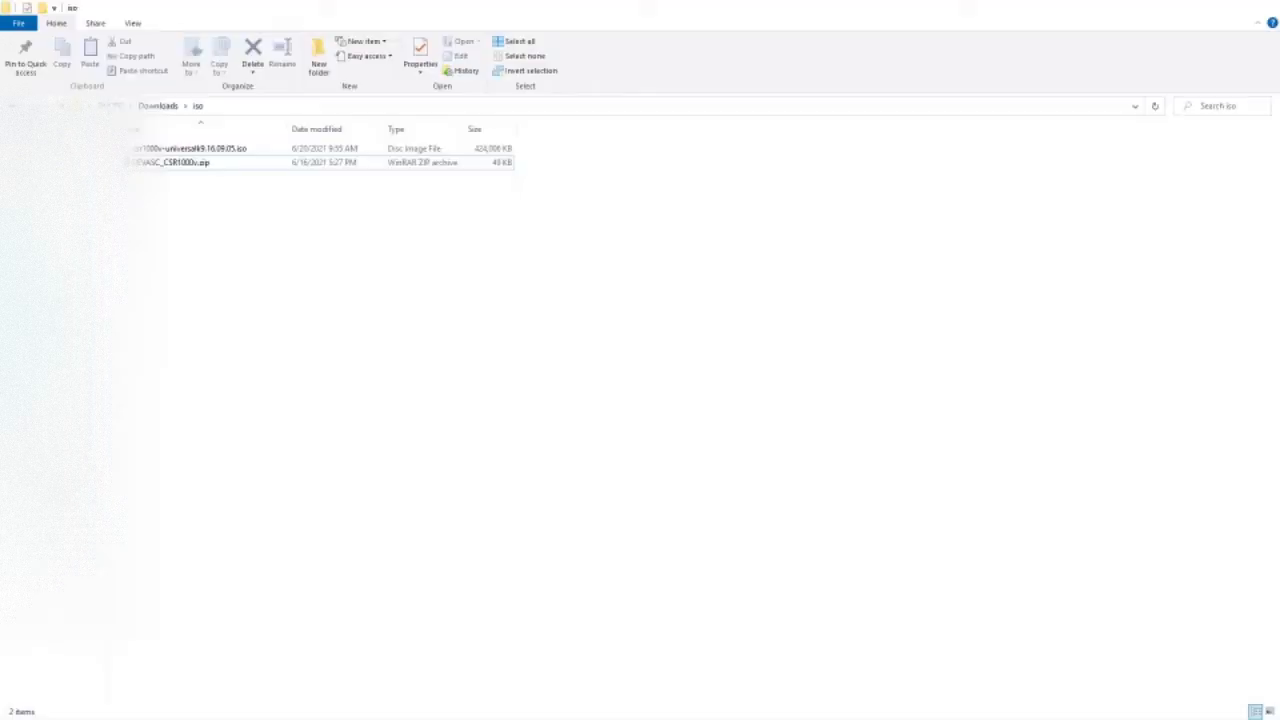
Extract DEVASC_CSR1000v.zip in place in the Downloads\iso folder.
{"action": "right_click", "coordinate": [146, 170]}
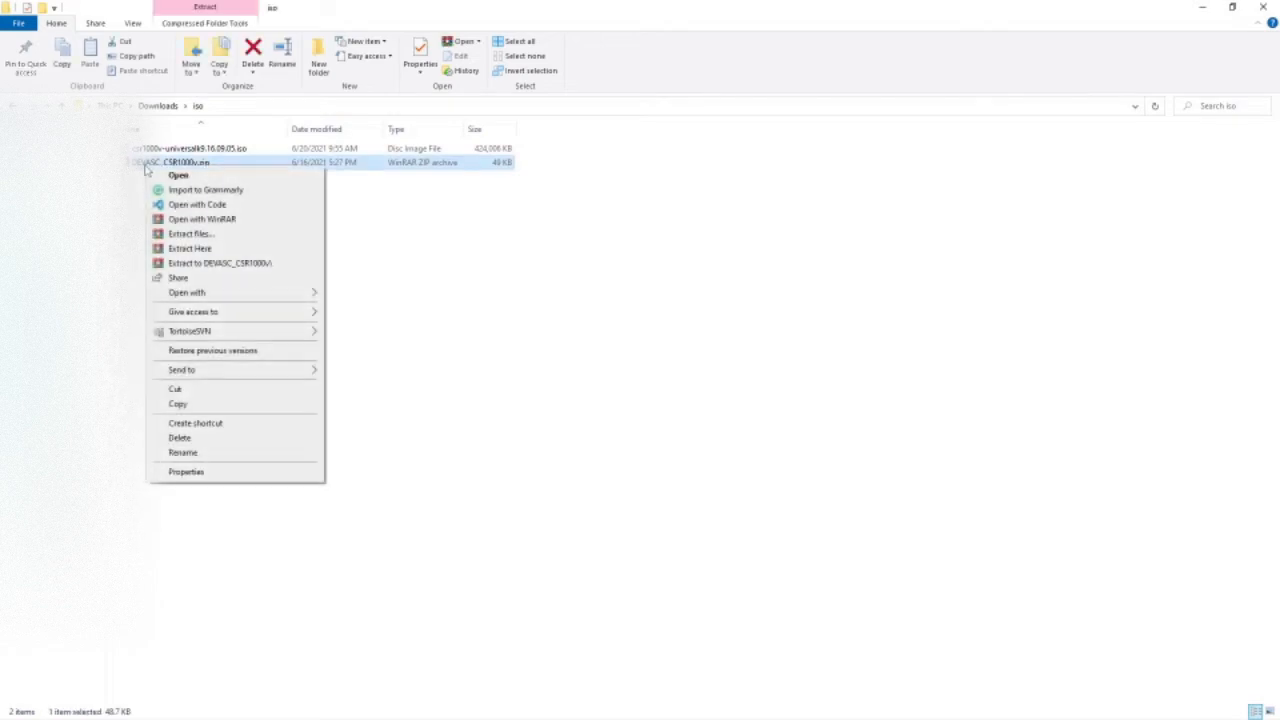
{"action": "left_click", "coordinate": [190, 248]}
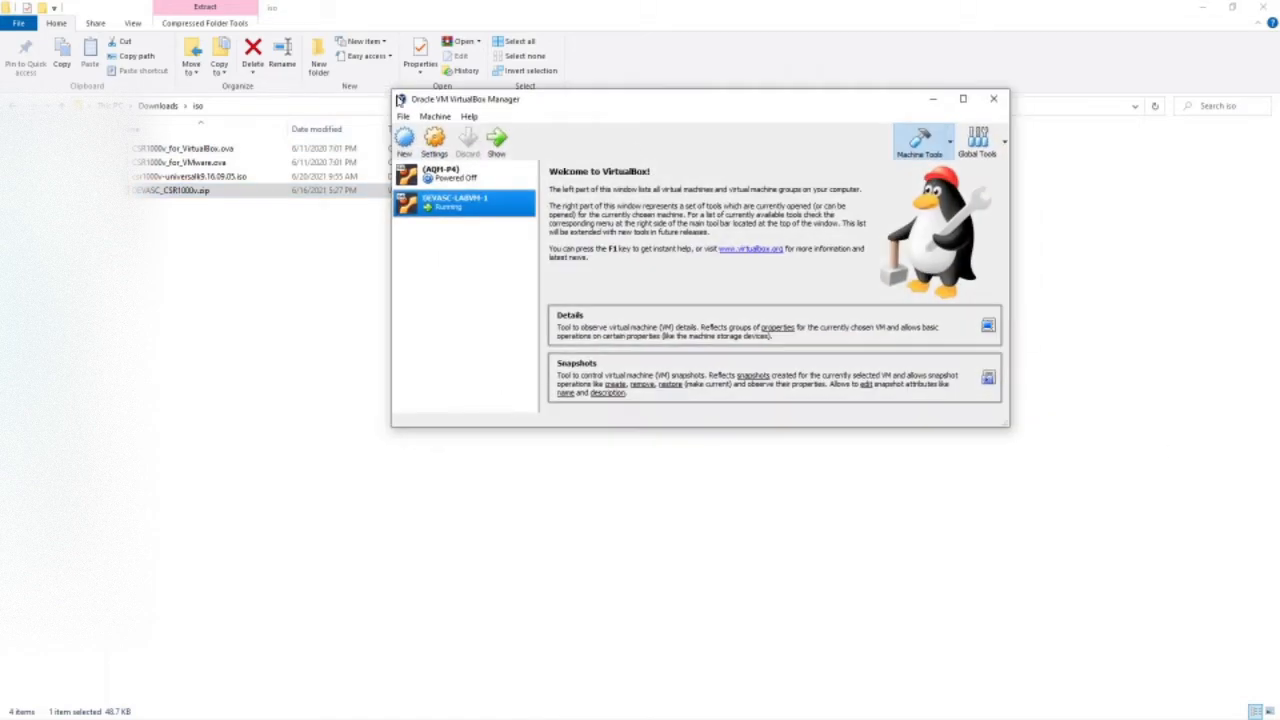
Choose Downloads\iso\CSR1000v_for_VirtualBox.ova in Import Appliance and advance to the appliance settings.
{"action": "left_click", "coordinate": [402, 116]}
{"action": "left_click", "coordinate": [445, 153]}
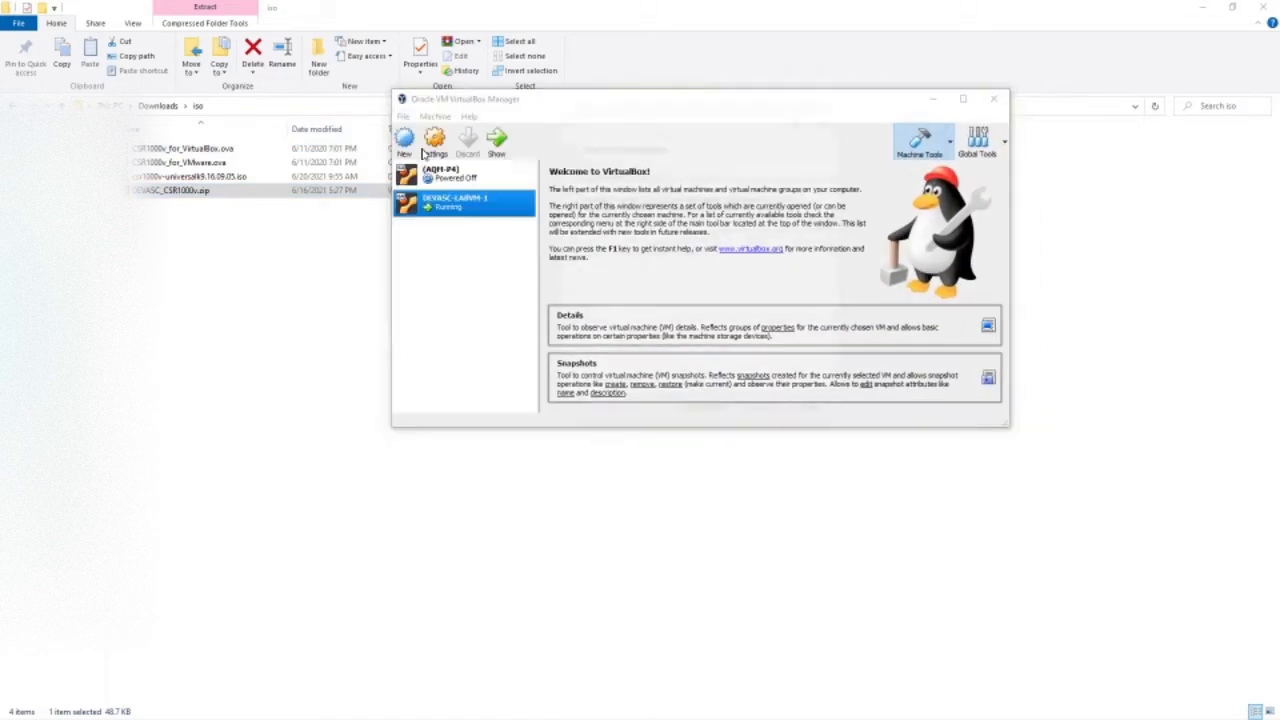
{"action": "left_click", "coordinate": [831, 223]}
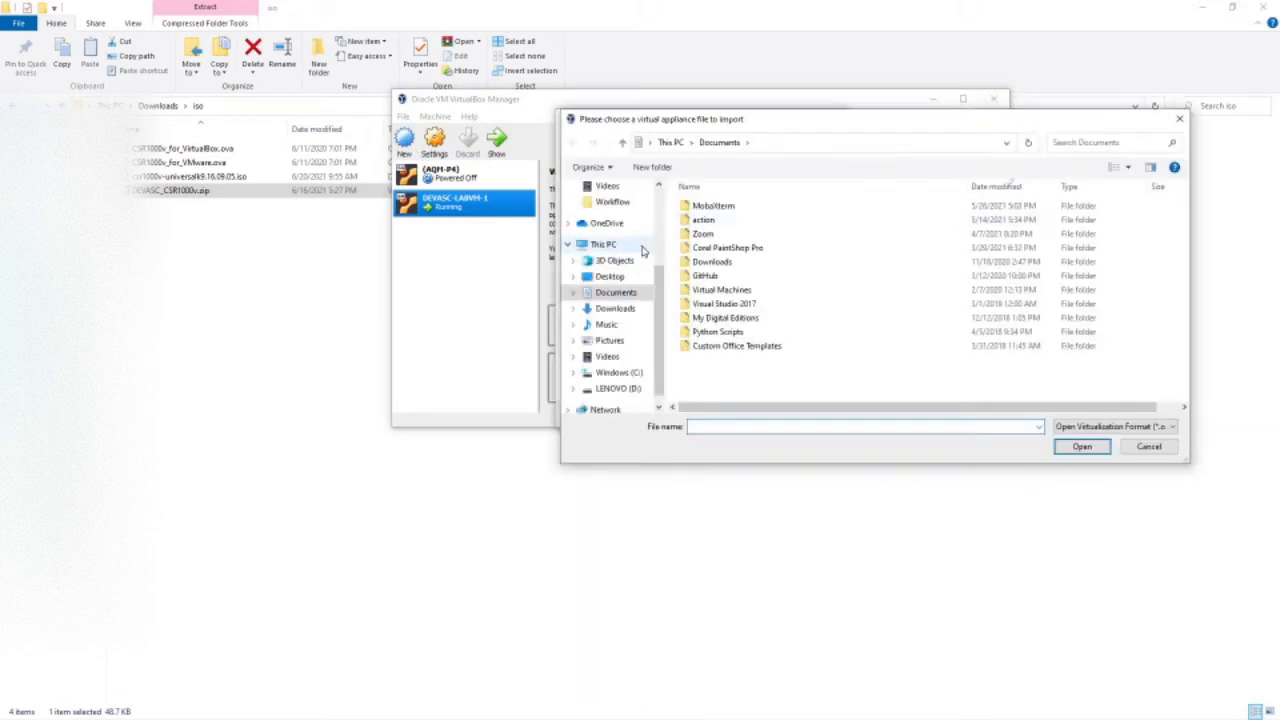
{"action": "left_click", "coordinate": [612, 308]}
{"action": "double_click", "coordinate": [752, 244]}
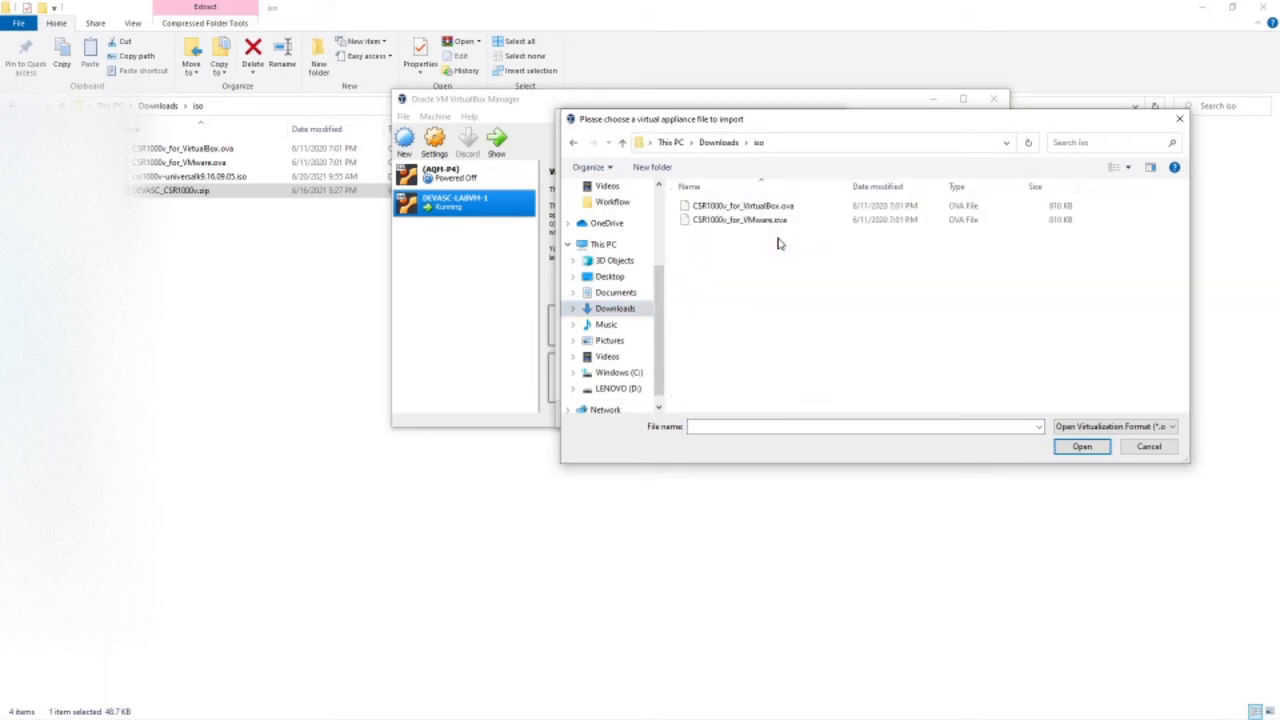
{"action": "left_click", "coordinate": [729, 207]}
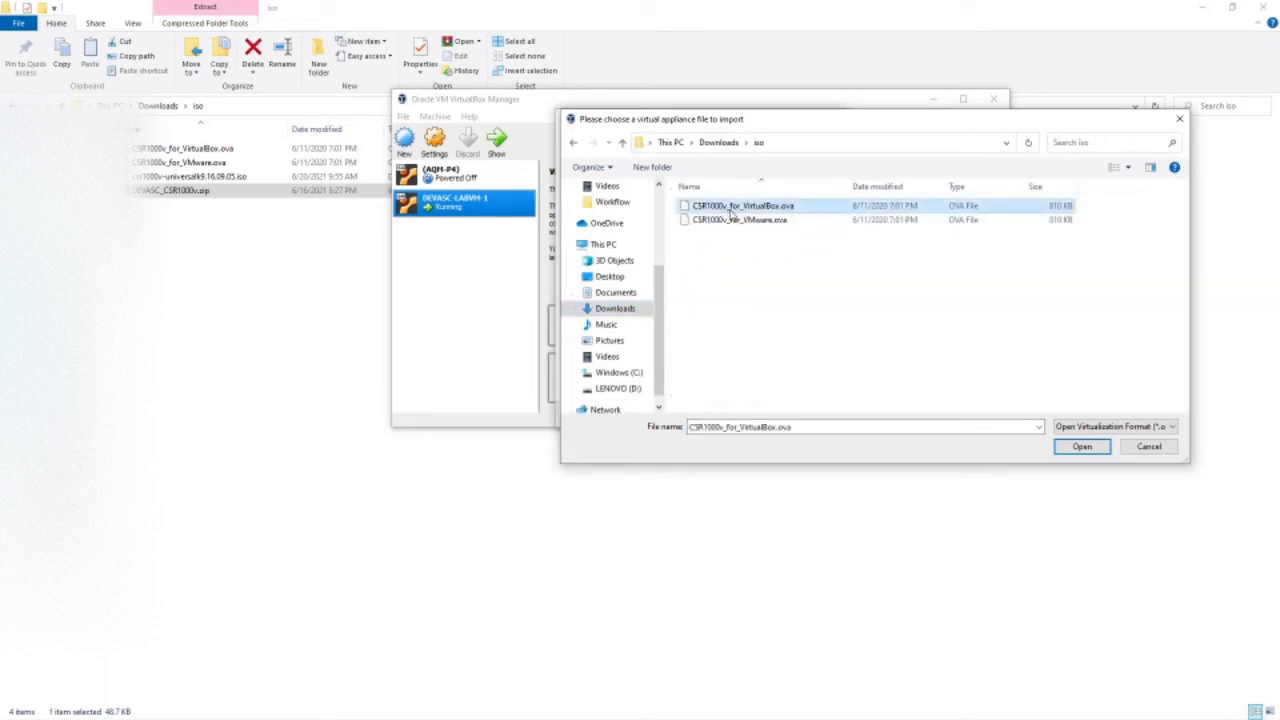
{"action": "left_click", "coordinate": [1080, 447]}
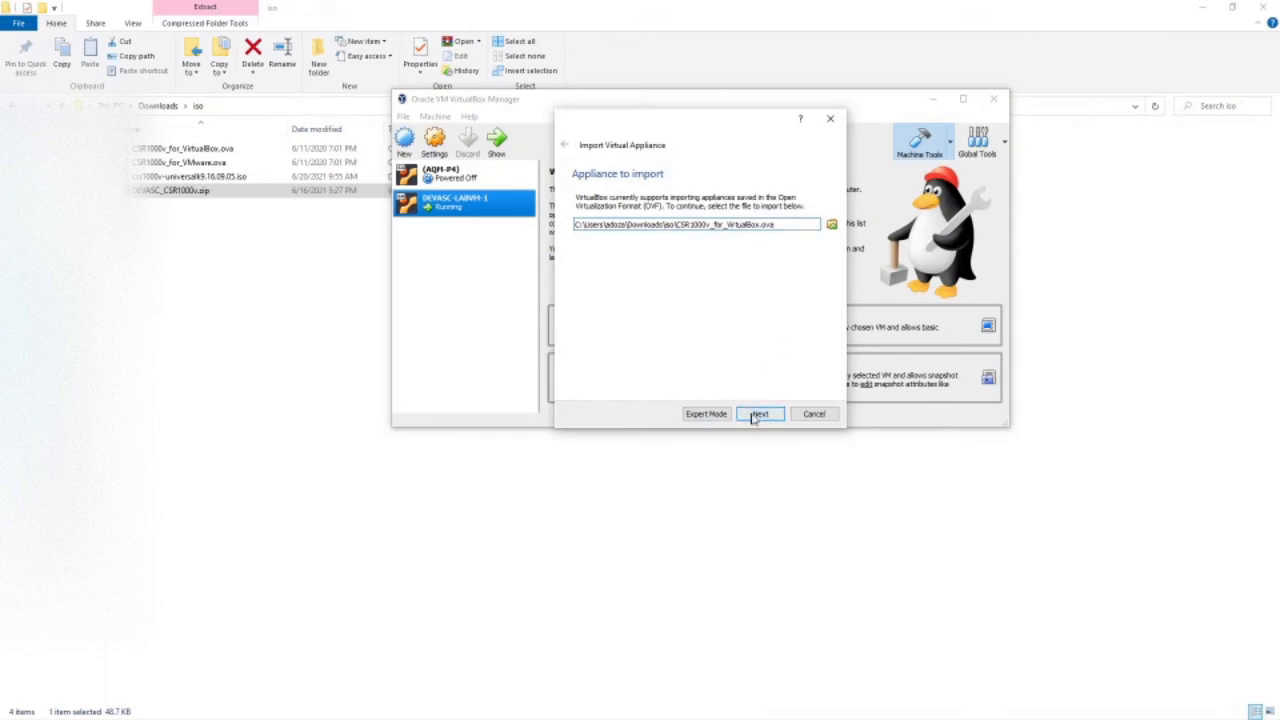
{"action": "left_click", "coordinate": [756, 414]}
Import the CSR1000v appliance as a new VM and open its settings.
{"action": "left_click", "coordinate": [758, 414]}
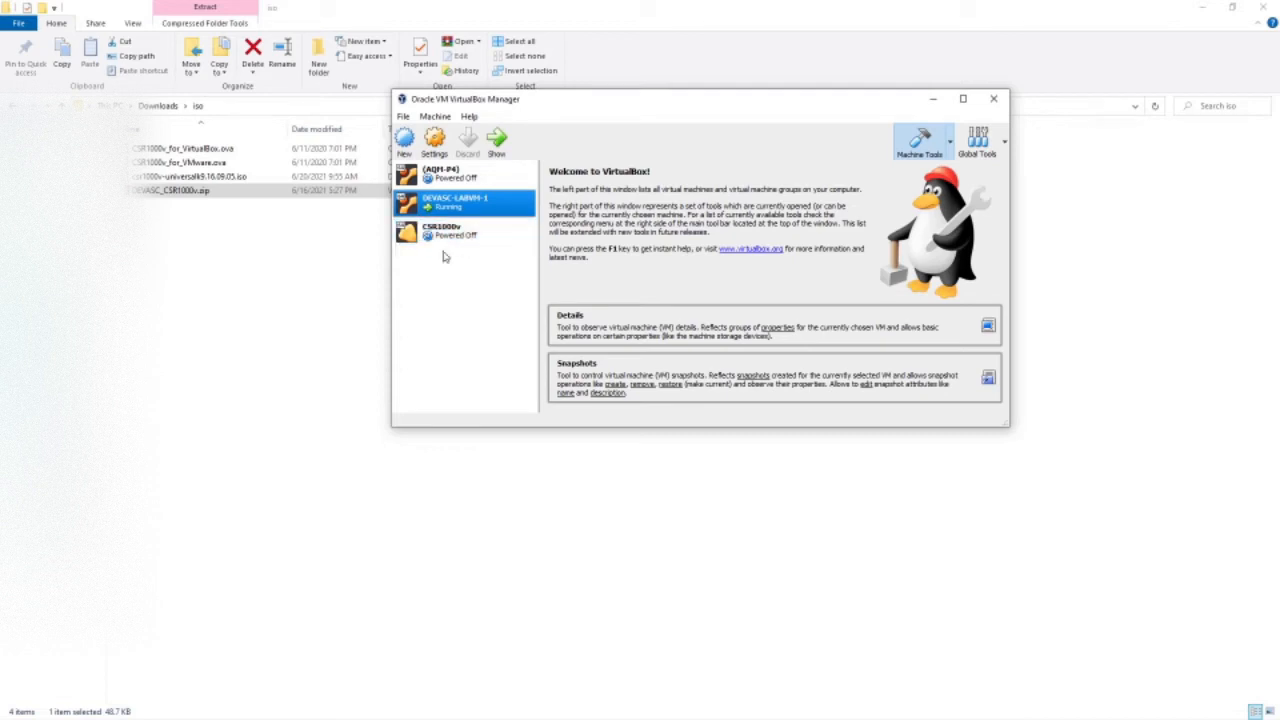
{"action": "left_click", "coordinate": [438, 234]}
{"action": "right_click", "coordinate": [438, 234]}
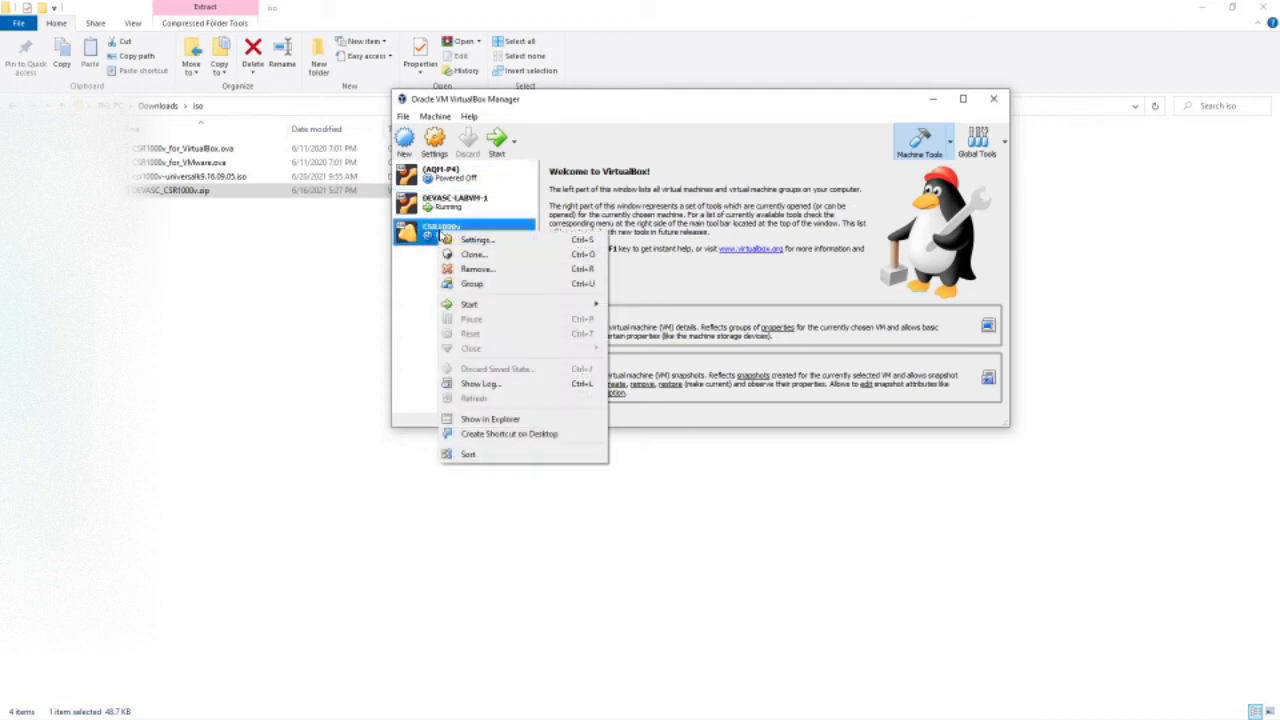
{"action": "left_click", "coordinate": [453, 242]}
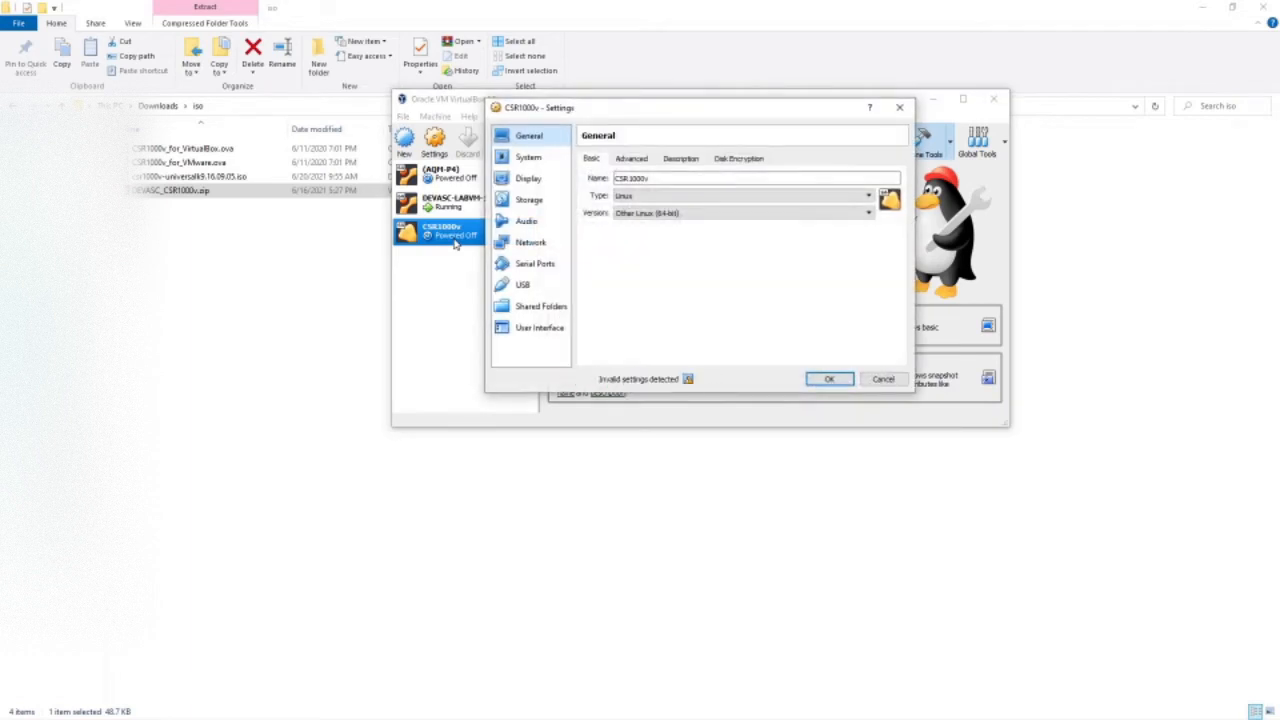
Load csr1000v-universalk9.16.09.05.iso into the CSR1000v VM's optical drive and save the storage settings.
{"action": "left_click", "coordinate": [526, 200]}
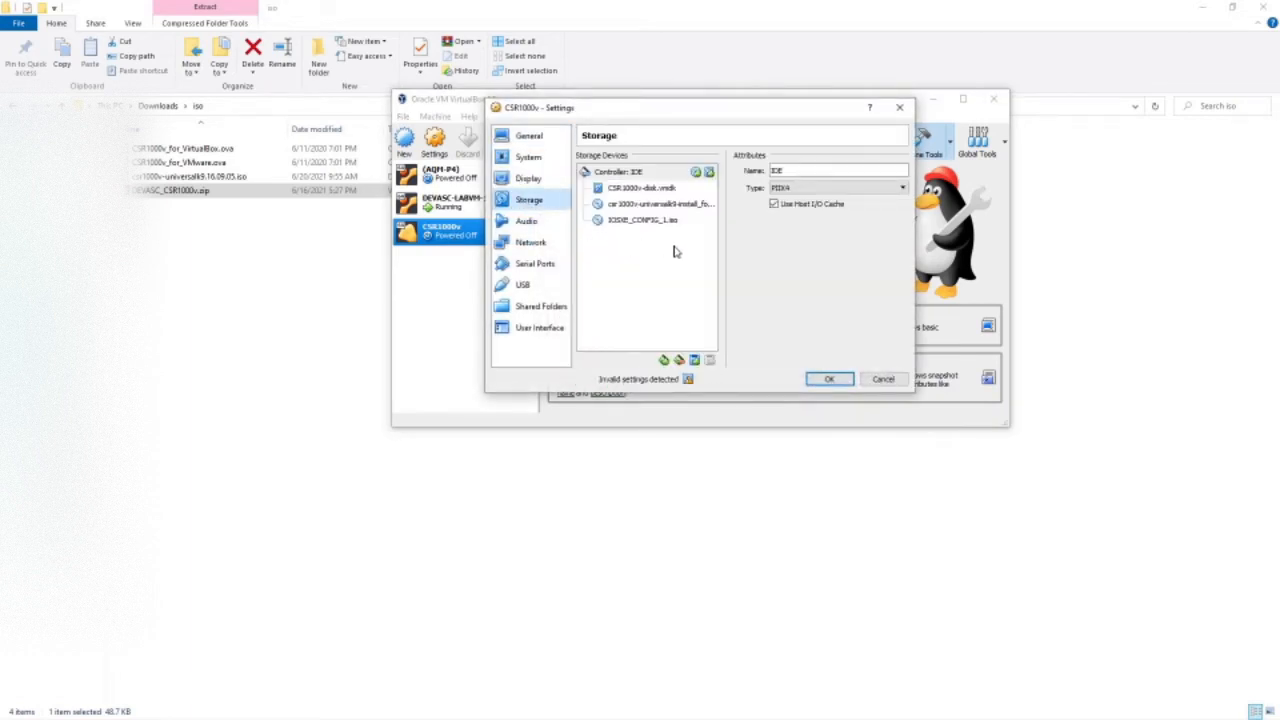
{"action": "left_click", "coordinate": [648, 204]}
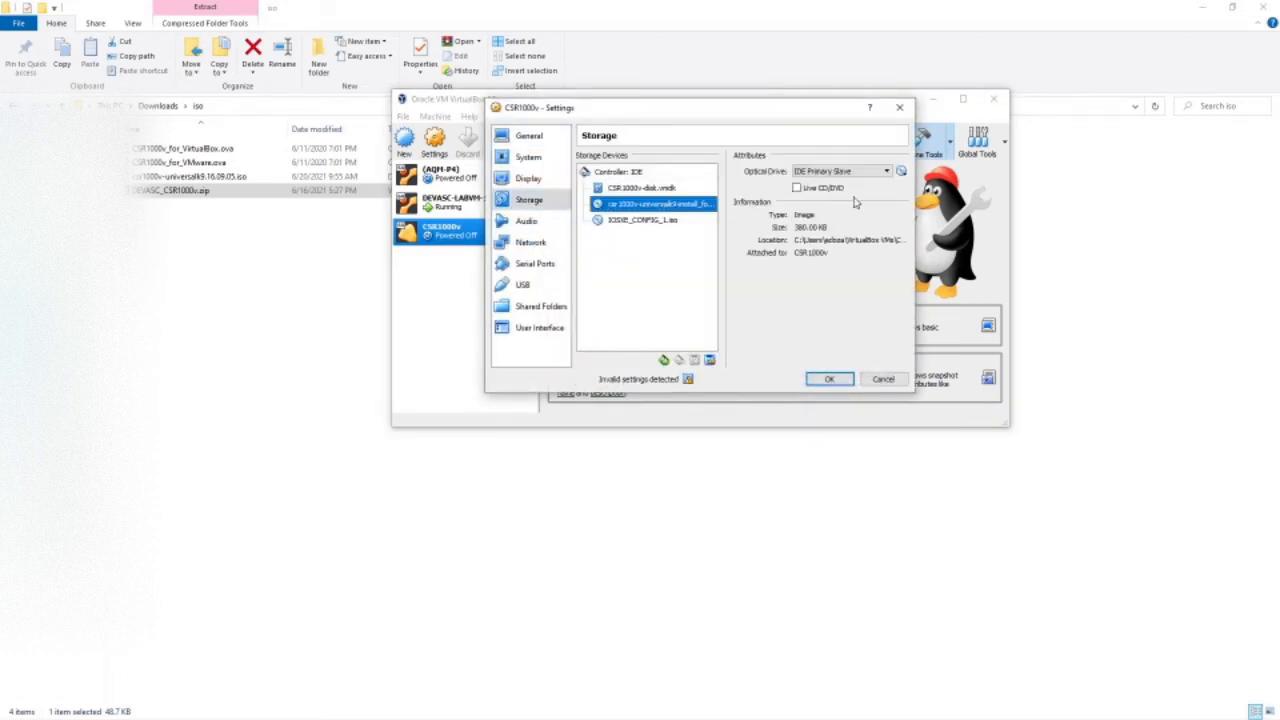
{"action": "left_click", "coordinate": [900, 172]}
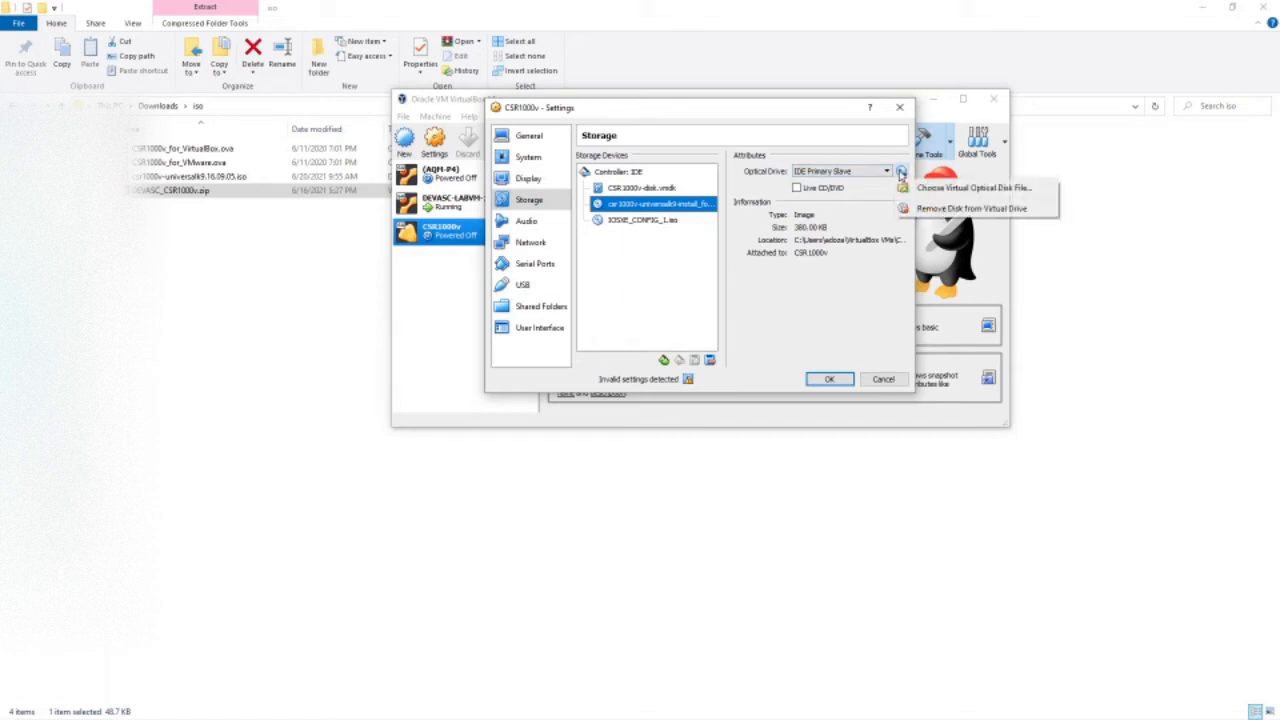
{"action": "left_click", "coordinate": [978, 189]}
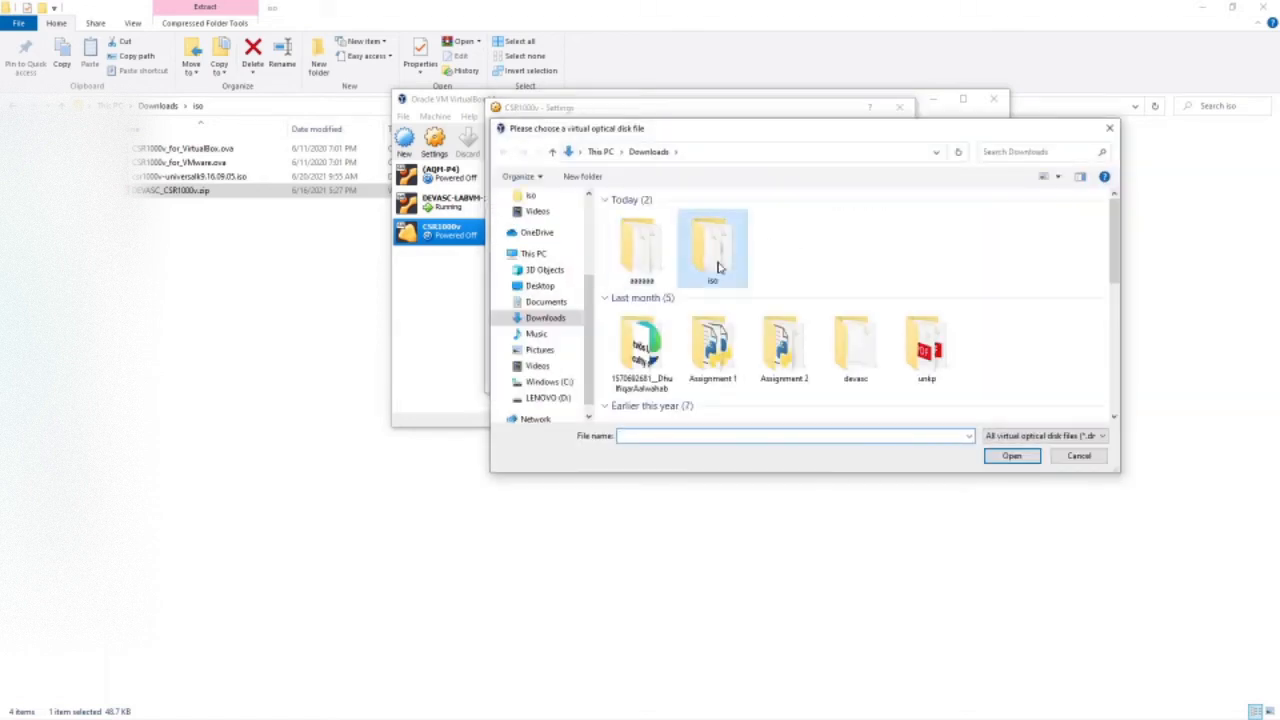
{"action": "double_click", "coordinate": [716, 262]}
{"action": "left_click", "coordinate": [658, 218]}
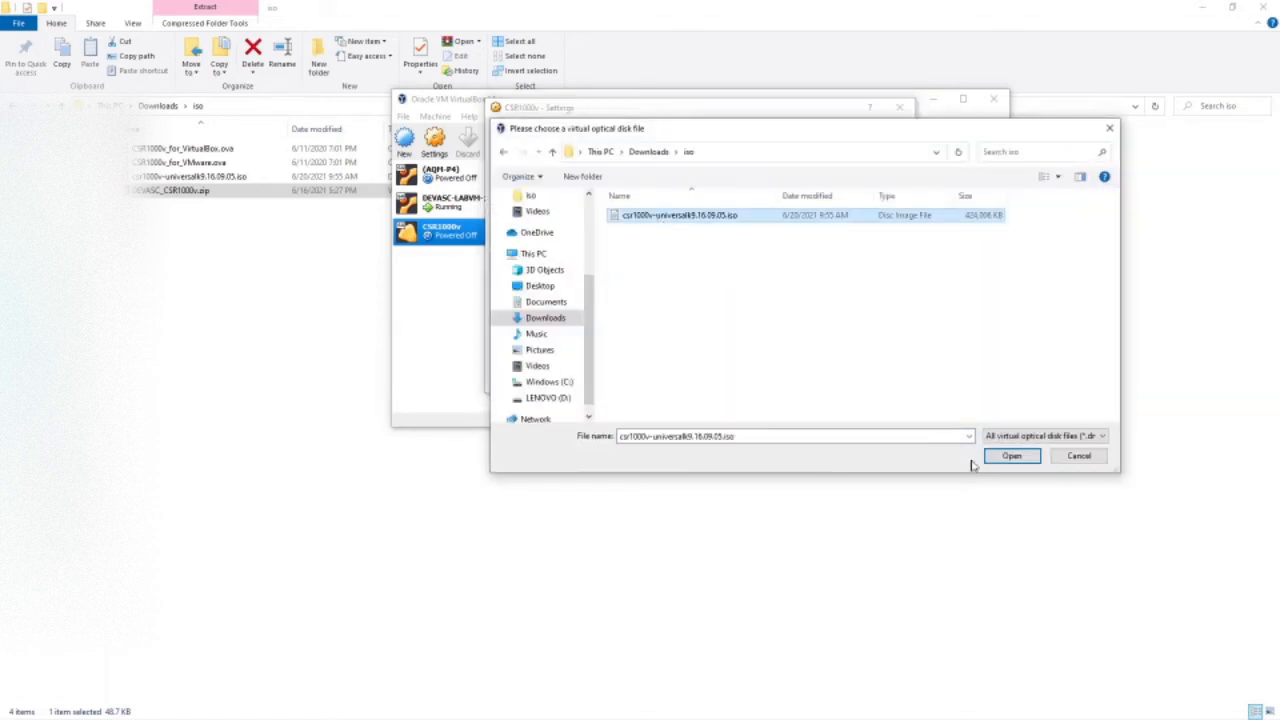
{"action": "left_click", "coordinate": [1005, 457]}
{"action": "left_click", "coordinate": [829, 379]}
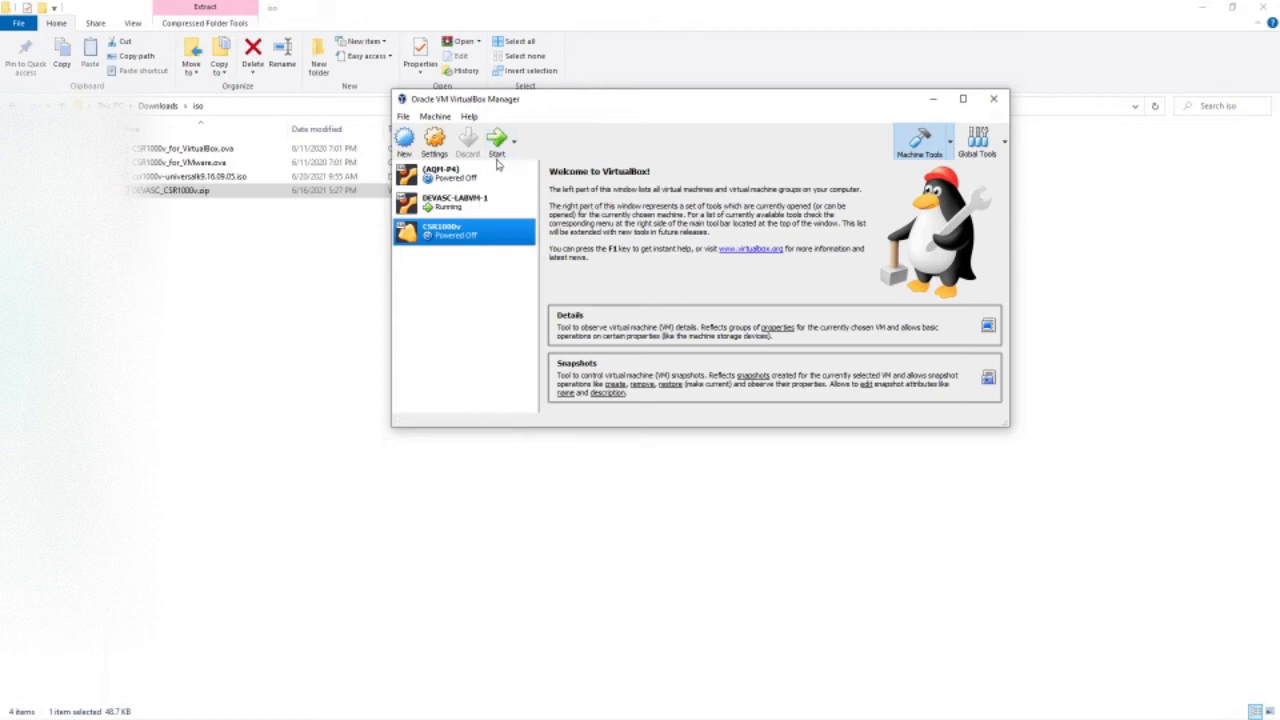
{"action": "right_click", "coordinate": [483, 241]}
{"action": "left_click", "coordinate": [505, 247]}
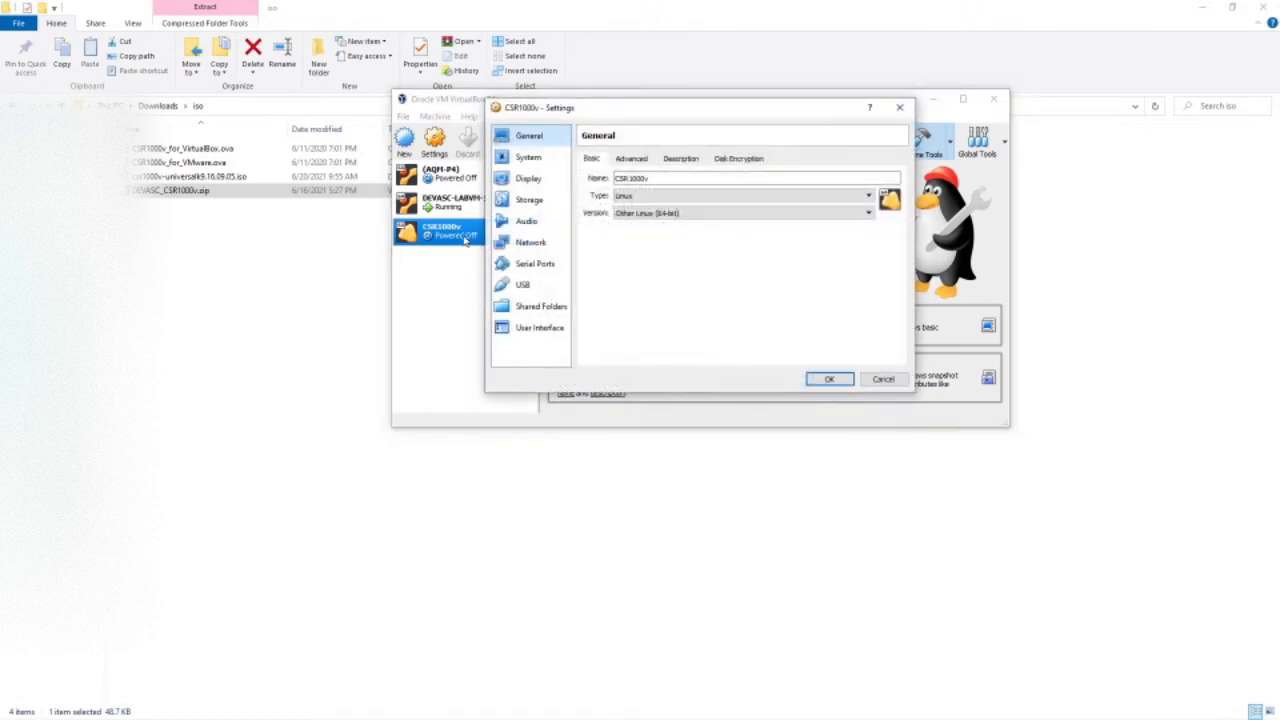
{"action": "left_click", "coordinate": [525, 243]}
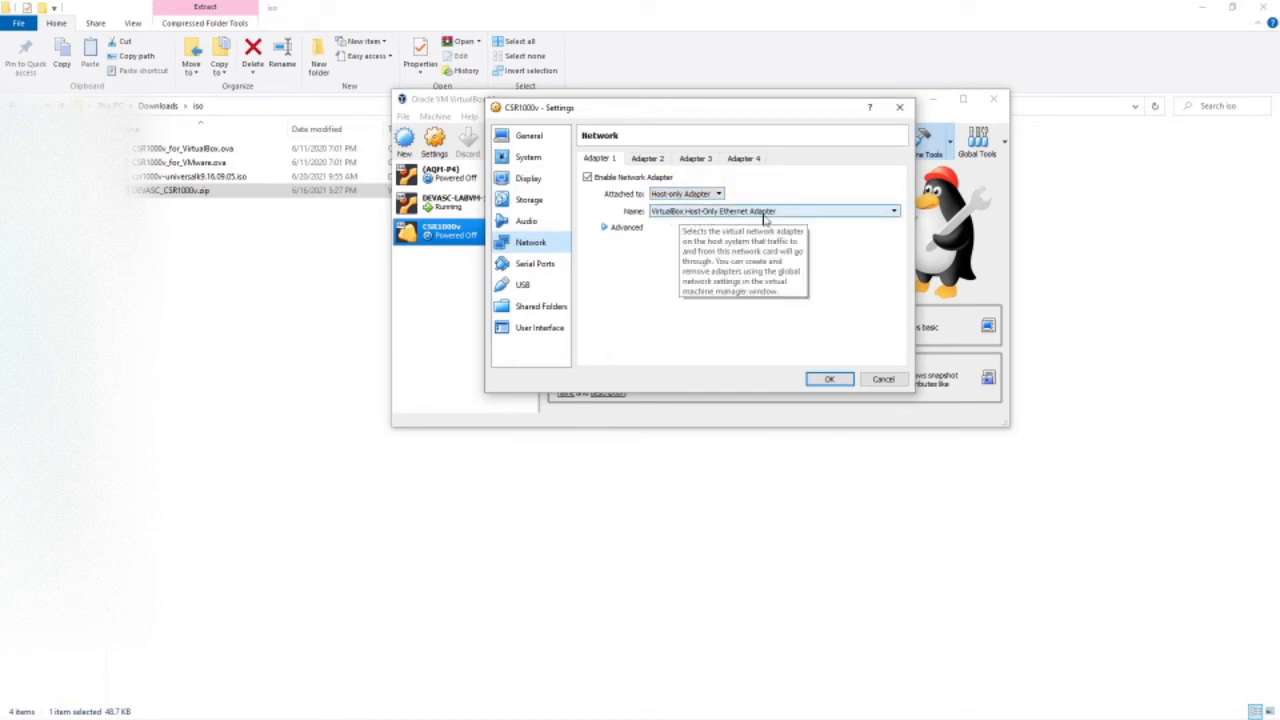
{"action": "left_click", "coordinate": [836, 379]}
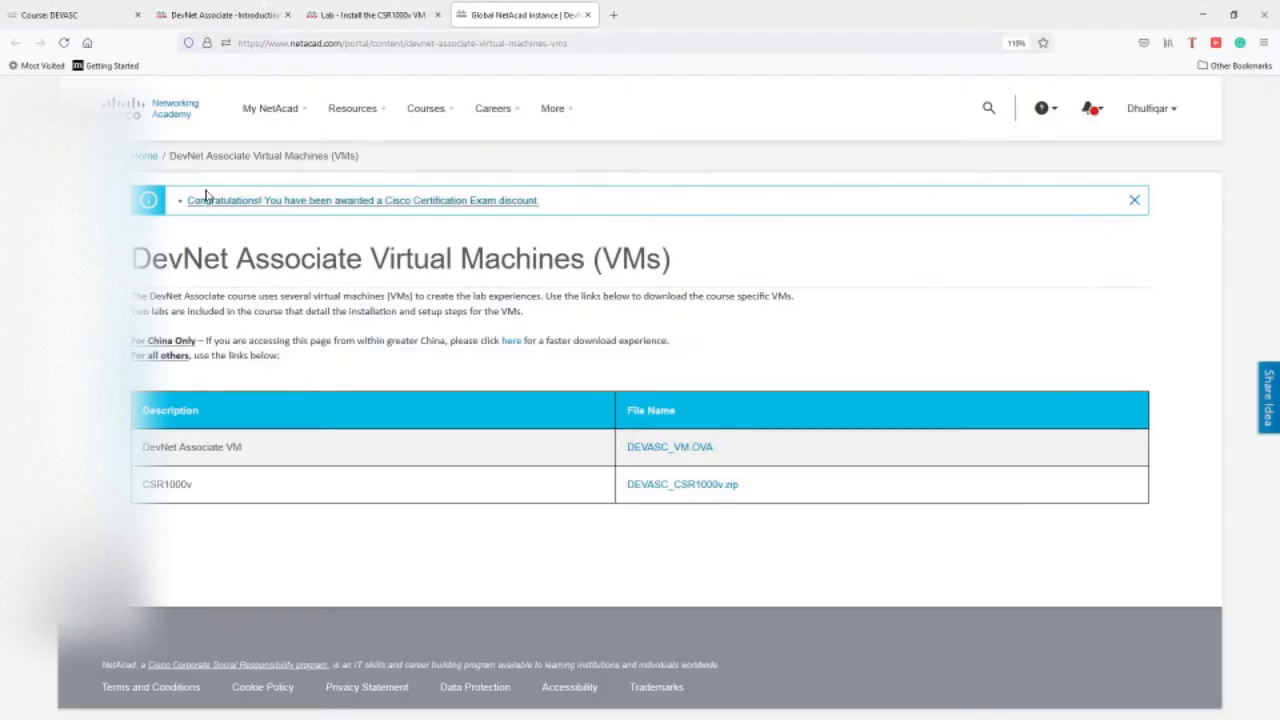
Read Step 5 about the host-only adapter in the lab PDF, then minimize Firefox.
{"action": "left_click", "coordinate": [370, 14]}
{"action": "scroll", "coordinate": [540, 367], "scroll_direction": "down", "scroll_amount": 10}
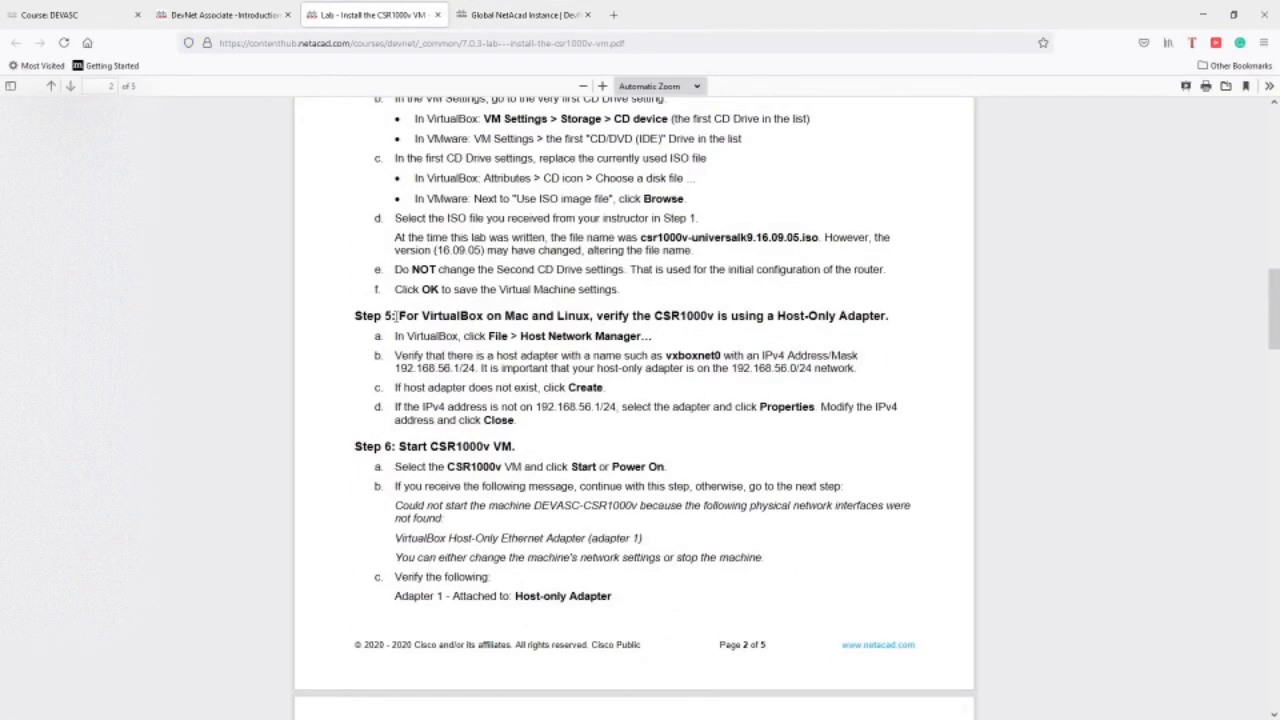
{"action": "left_click_drag", "start_coordinate": [397, 316], "coordinate": [519, 421]}
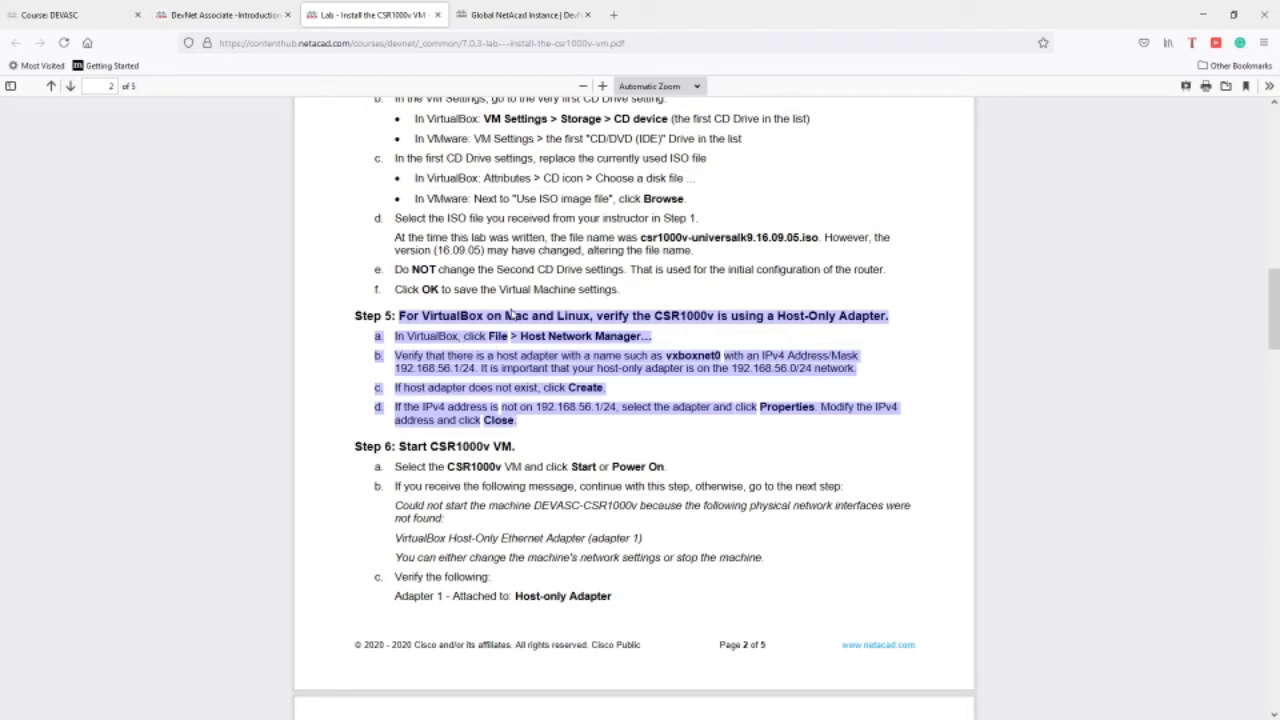
{"action": "left_click", "coordinate": [1203, 14]}
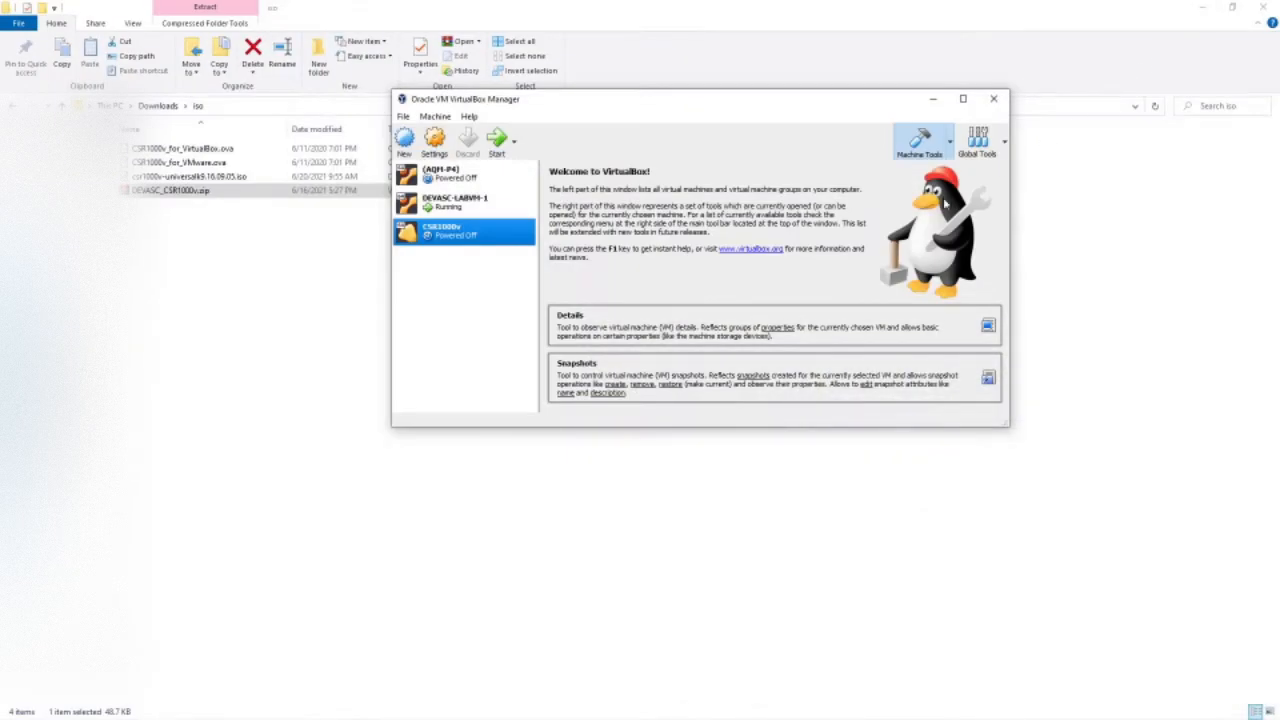
Start the CSR1000v VM and boot it from the GRUB VGA console entry.
{"action": "left_click", "coordinate": [494, 143]}
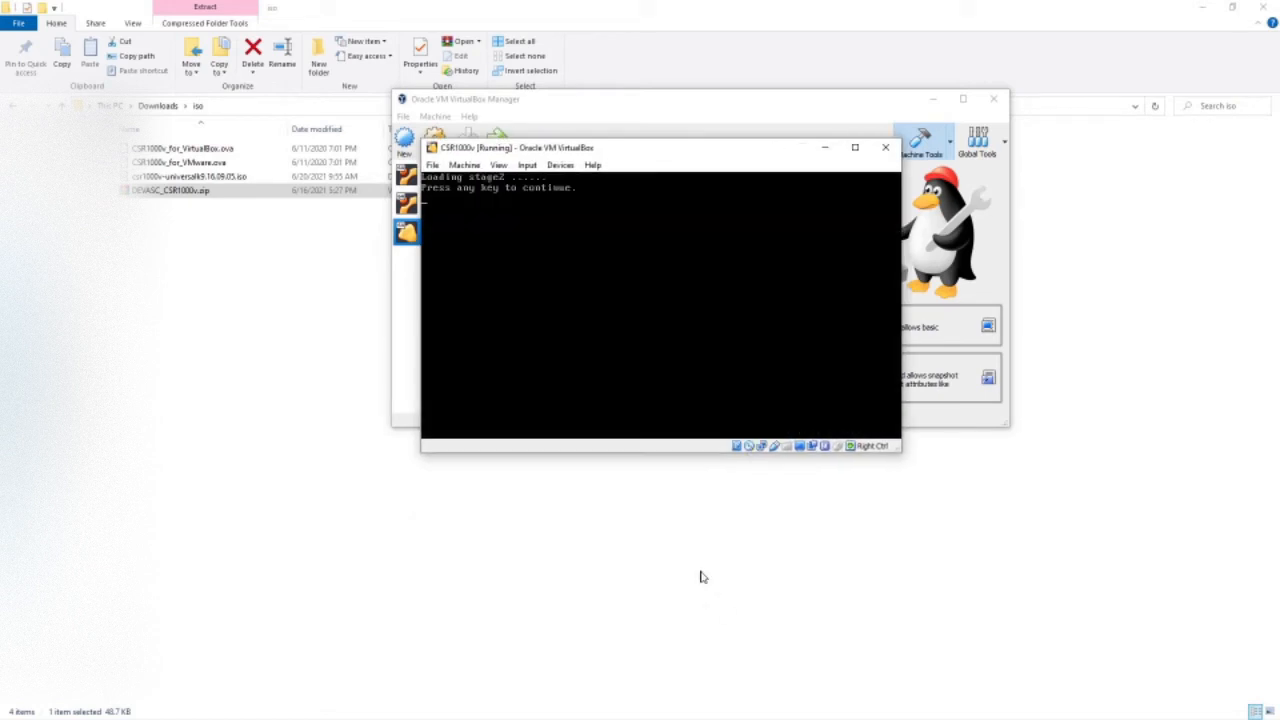
{"action": "left_click", "coordinate": [643, 194]}
{"action": "left_click", "coordinate": [784, 199]}
{"action": "key", "text": "Return"}
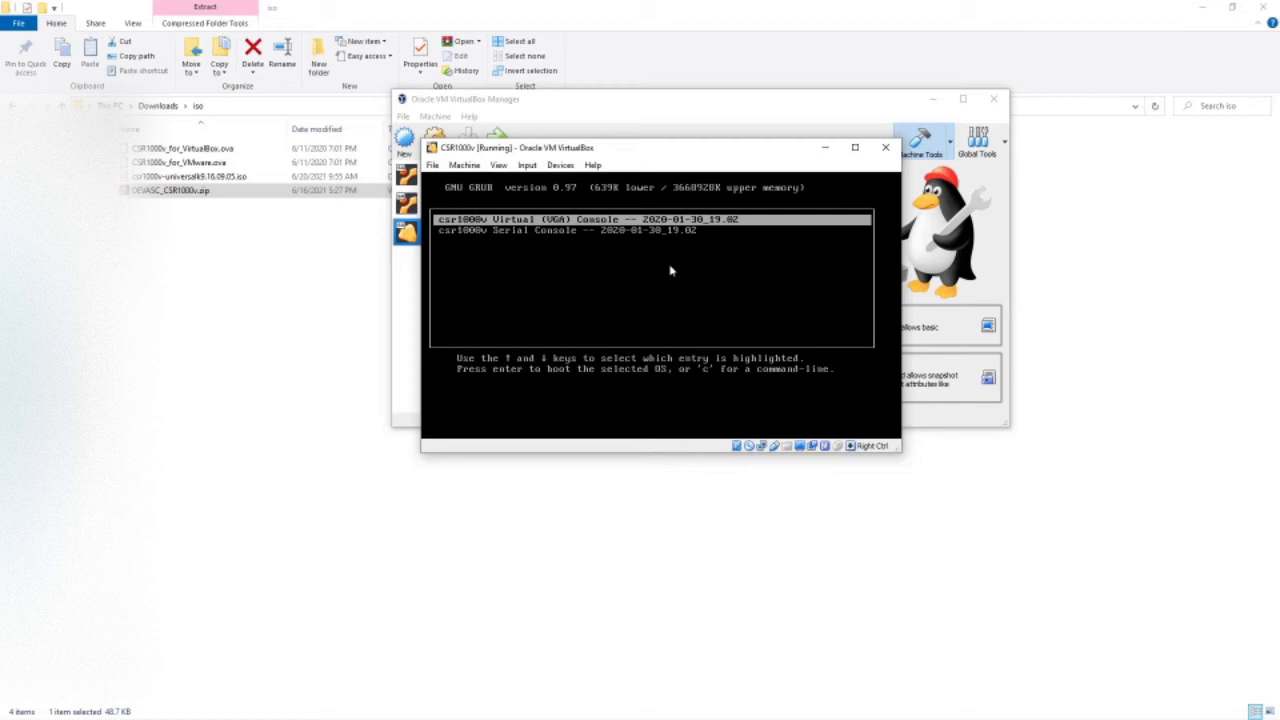
{"action": "key", "text": "Return"}
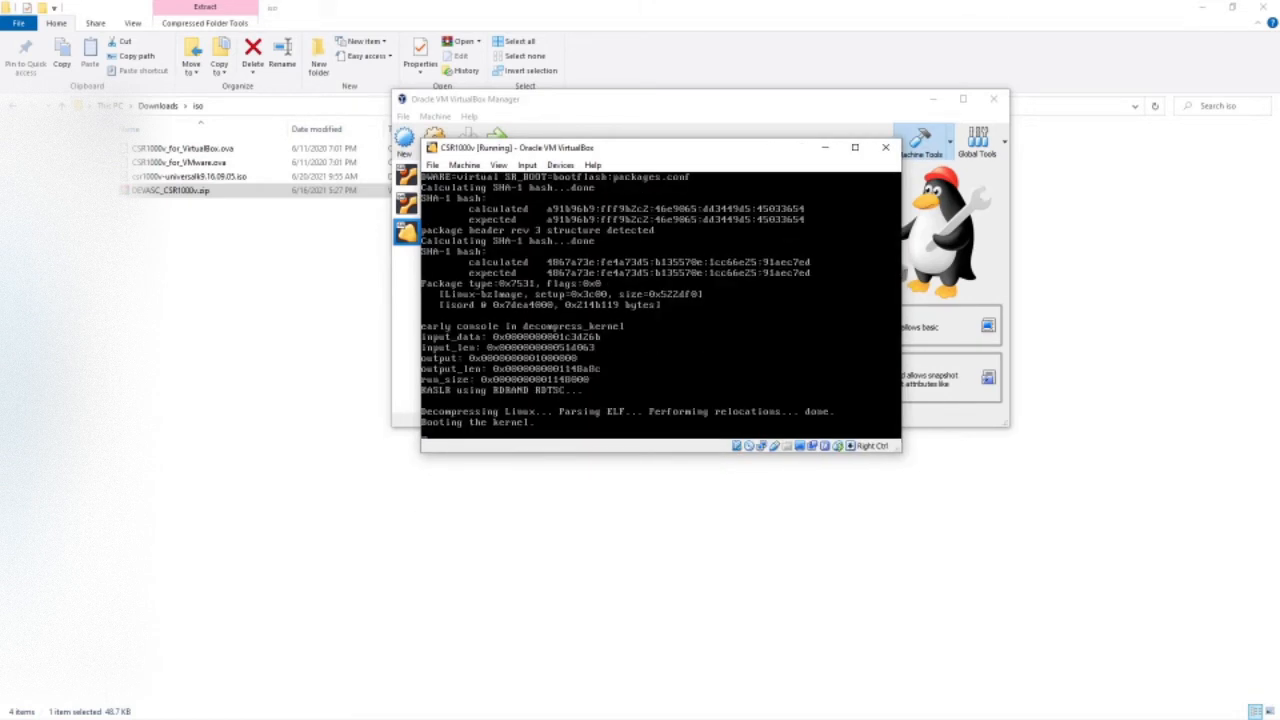
Wait for the CSR1000v boot to finish and bring up the CSR1kv> prompt.
{"action": "key", "text": "alt+Tab"}
{"action": "key", "text": "alt+Tab"}
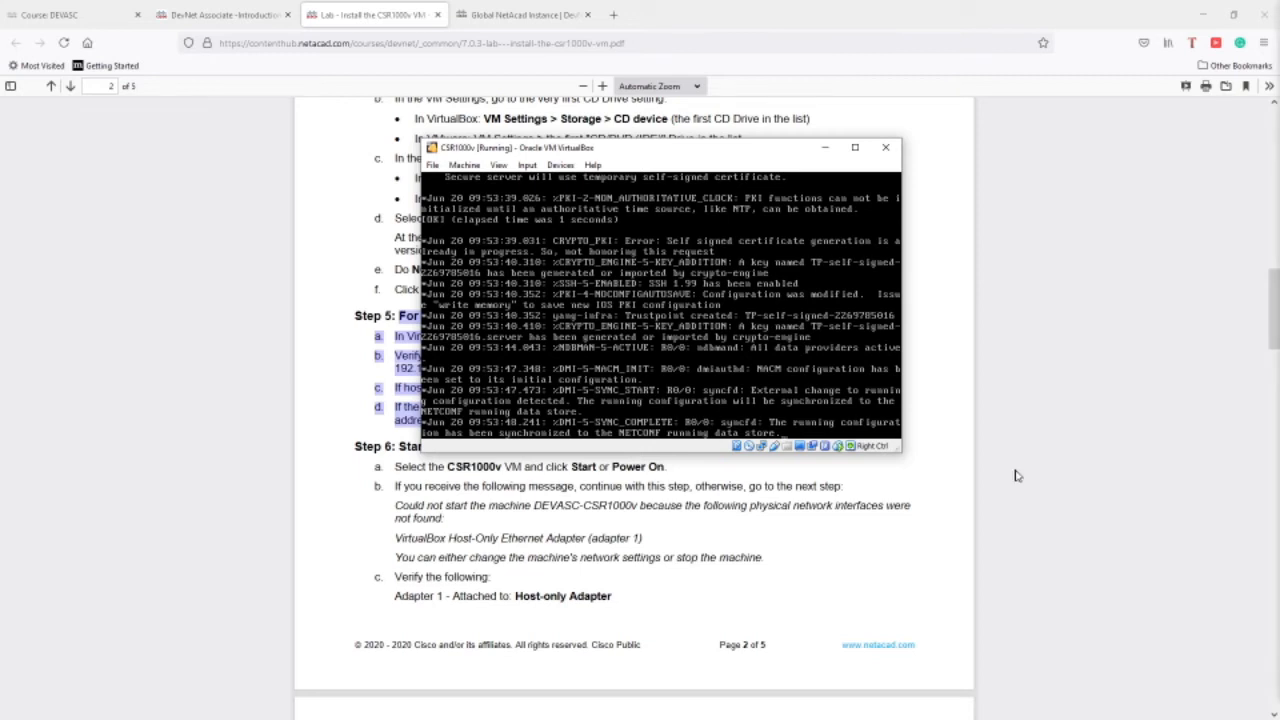
{"action": "key", "text": "Return"}
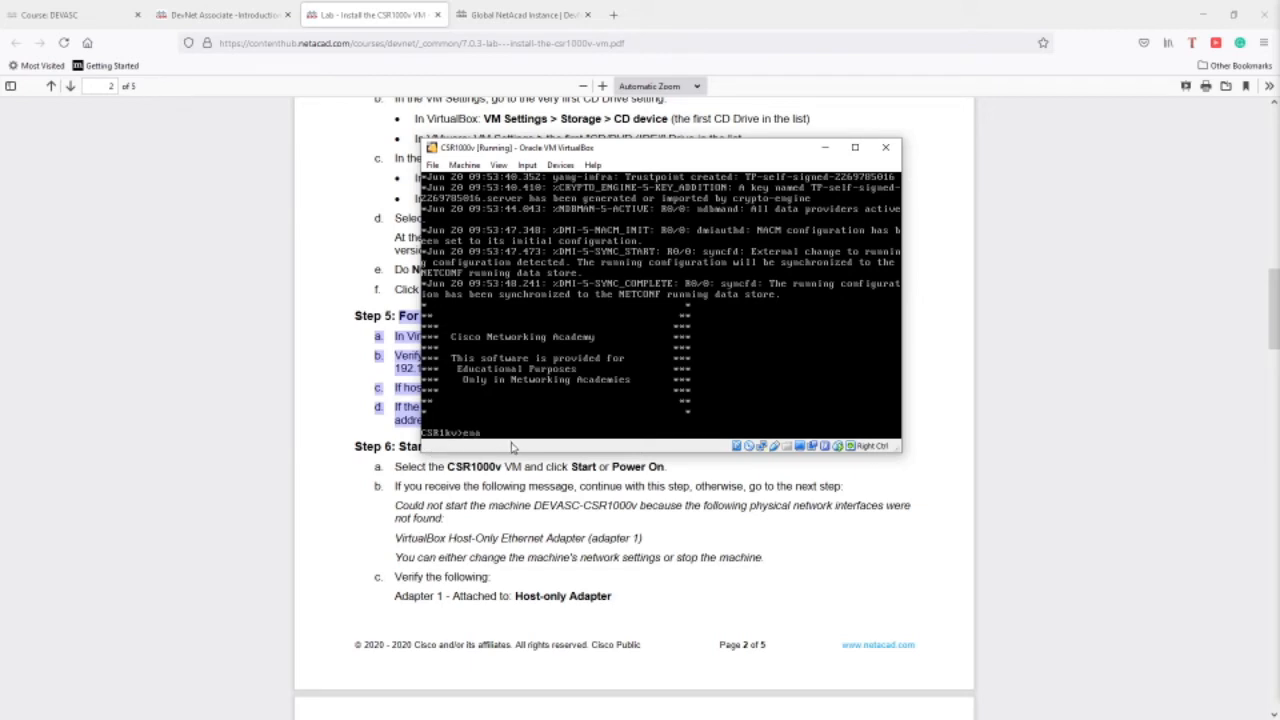
Run enable and show ip int br, confirming GigabitEthernet1 is up at 192.168.56.103, then minimize the VM.
{"action": "type", "text": "ble"}
{"action": "key", "text": "Return"}
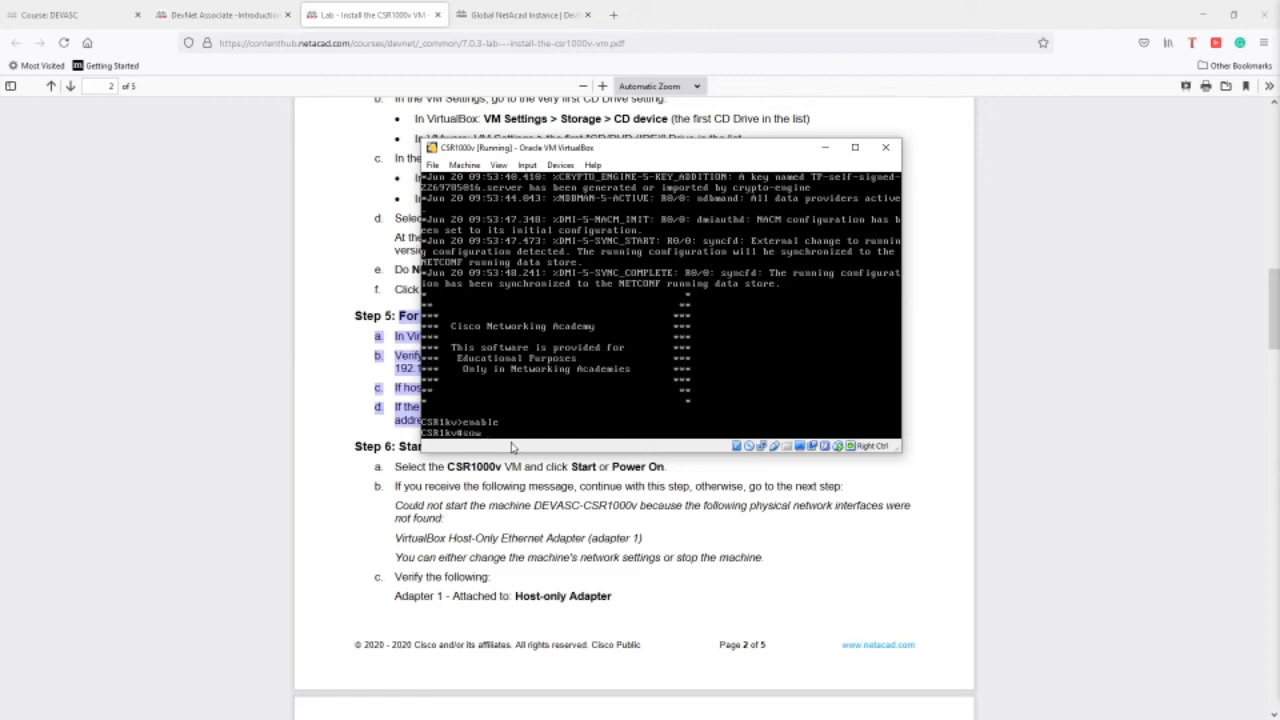
{"action": "type", "text": "show ip int b"}
{"action": "type", "text": "r"}
{"action": "key", "text": "Return"}
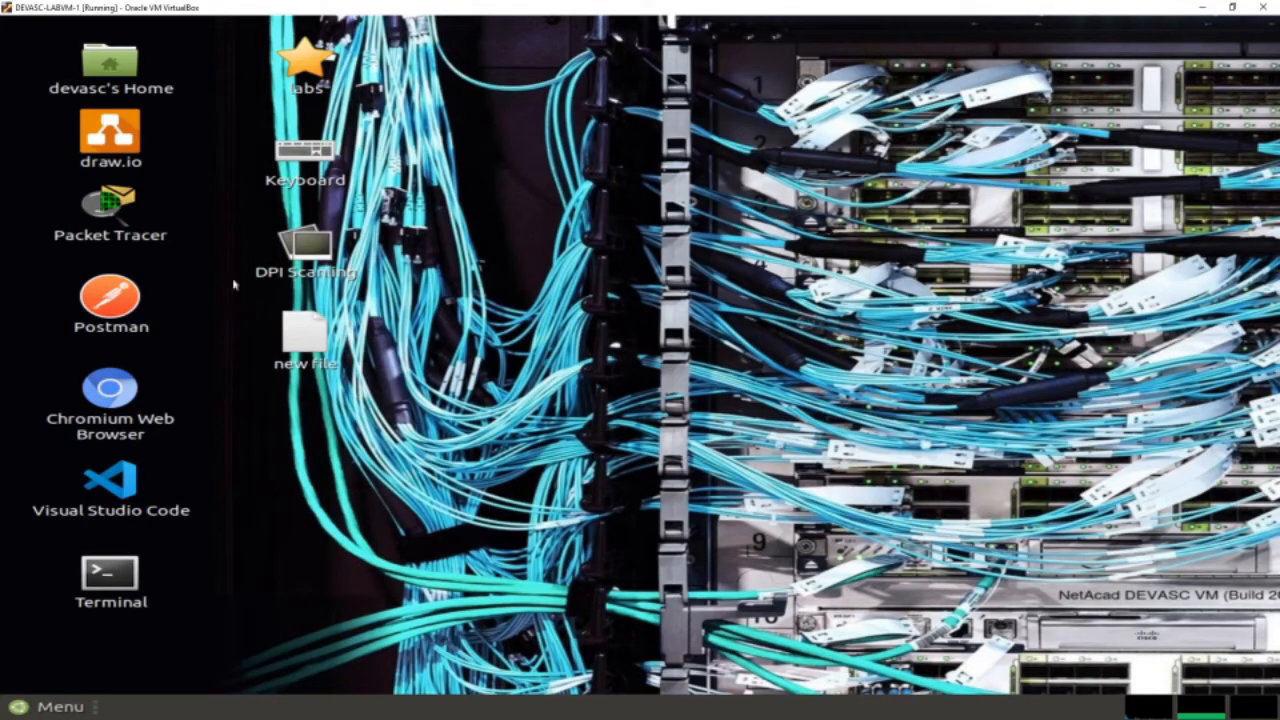
{"action": "left_click", "coordinate": [1203, 8]}
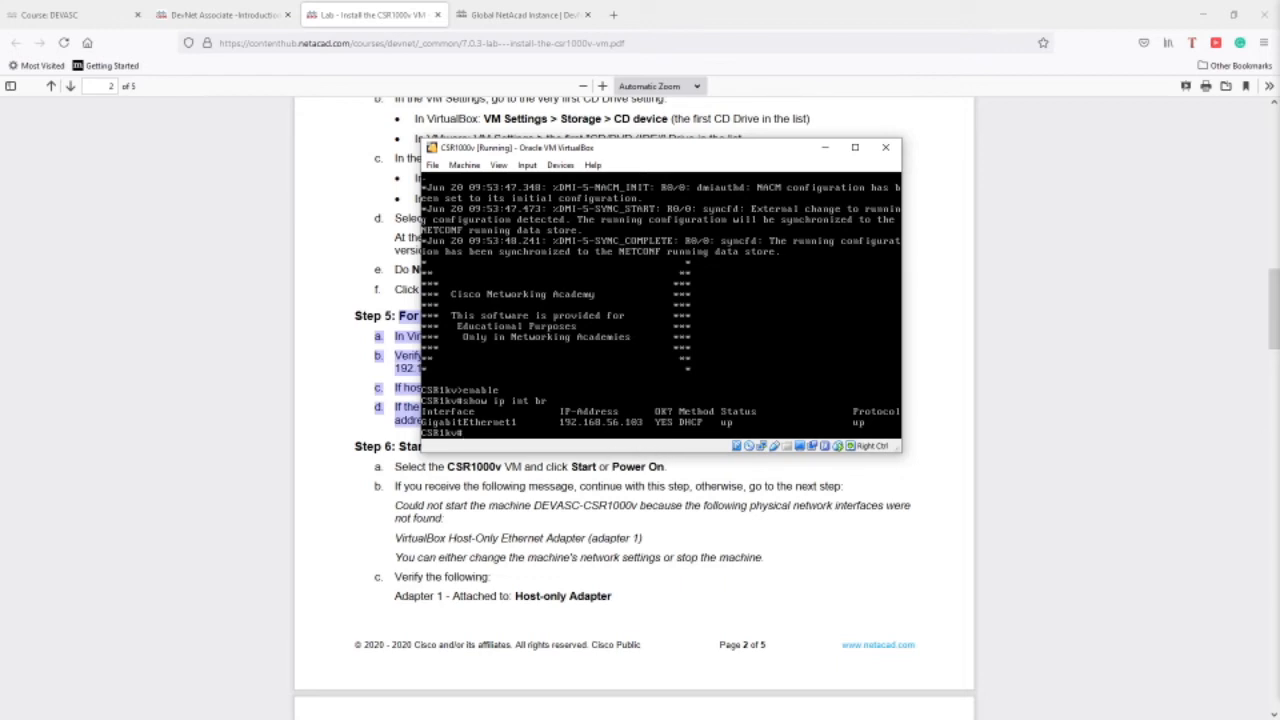
{"action": "key", "text": "alt+Tab"}
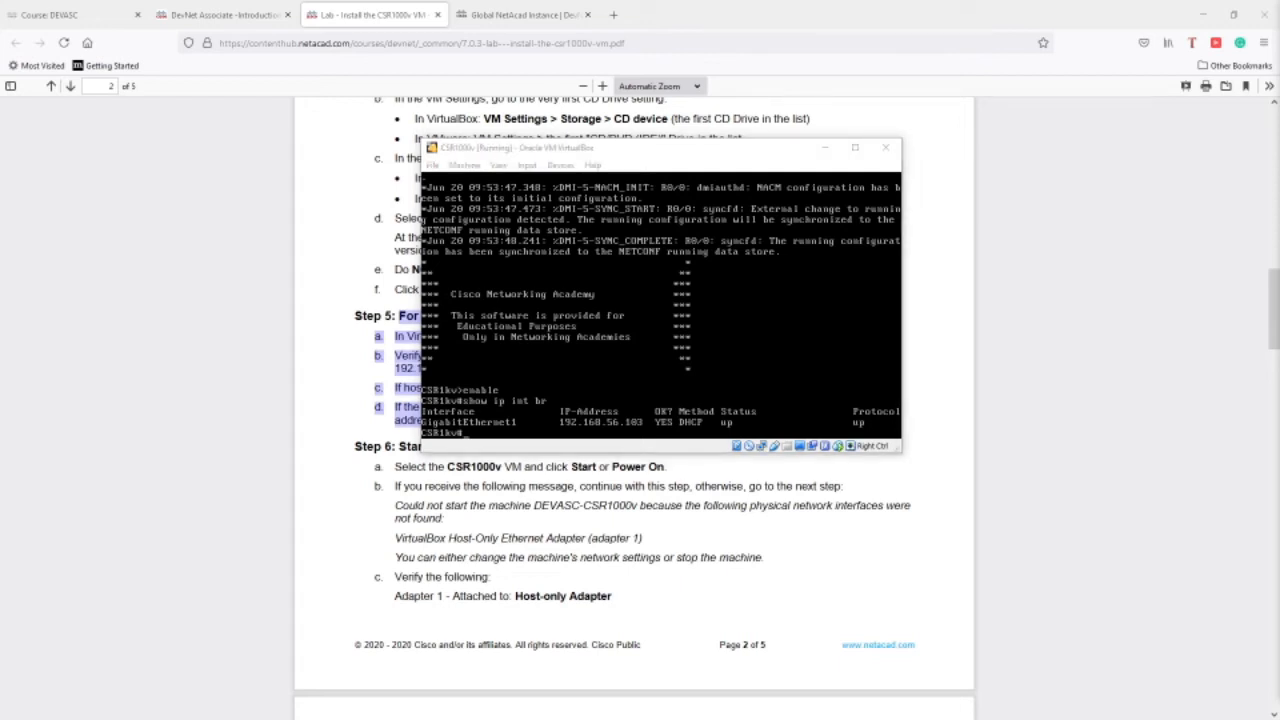
Ping the CSR1000v at 192.168.56.103 from the Windows host's Command Prompt.
{"action": "type", "text": "ping"}
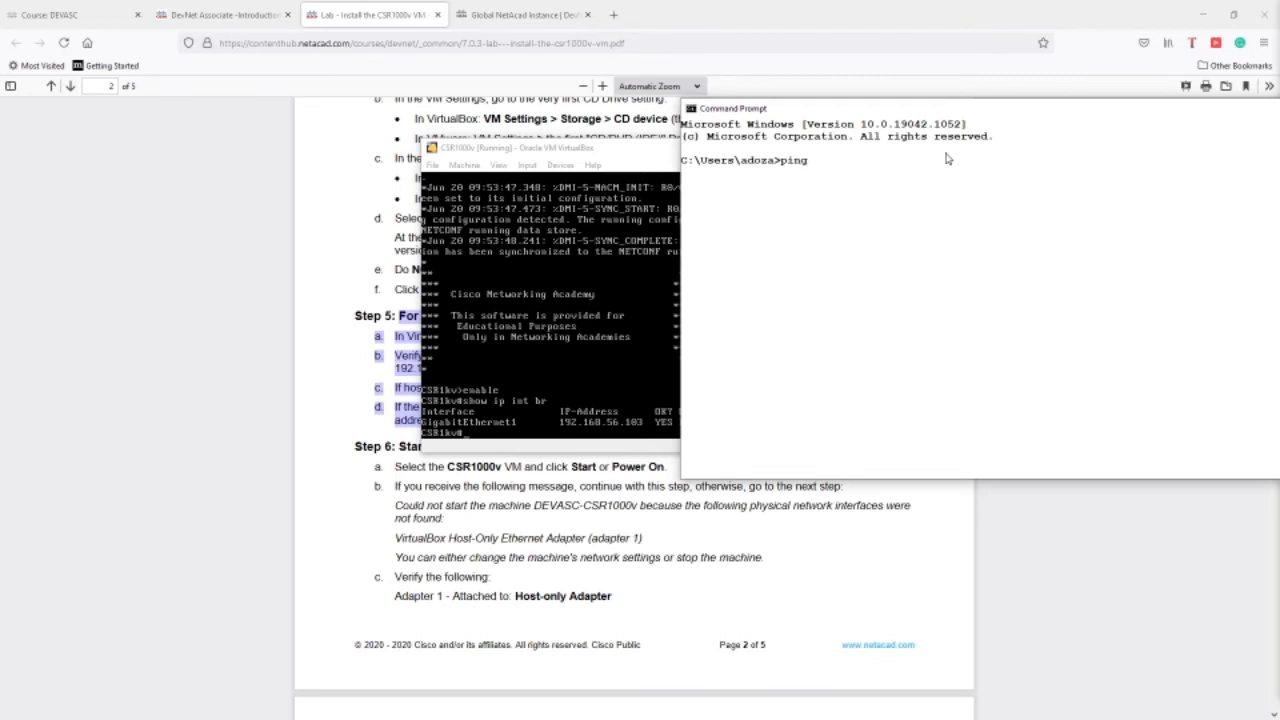
{"action": "type", "text": " 192.168.5"}
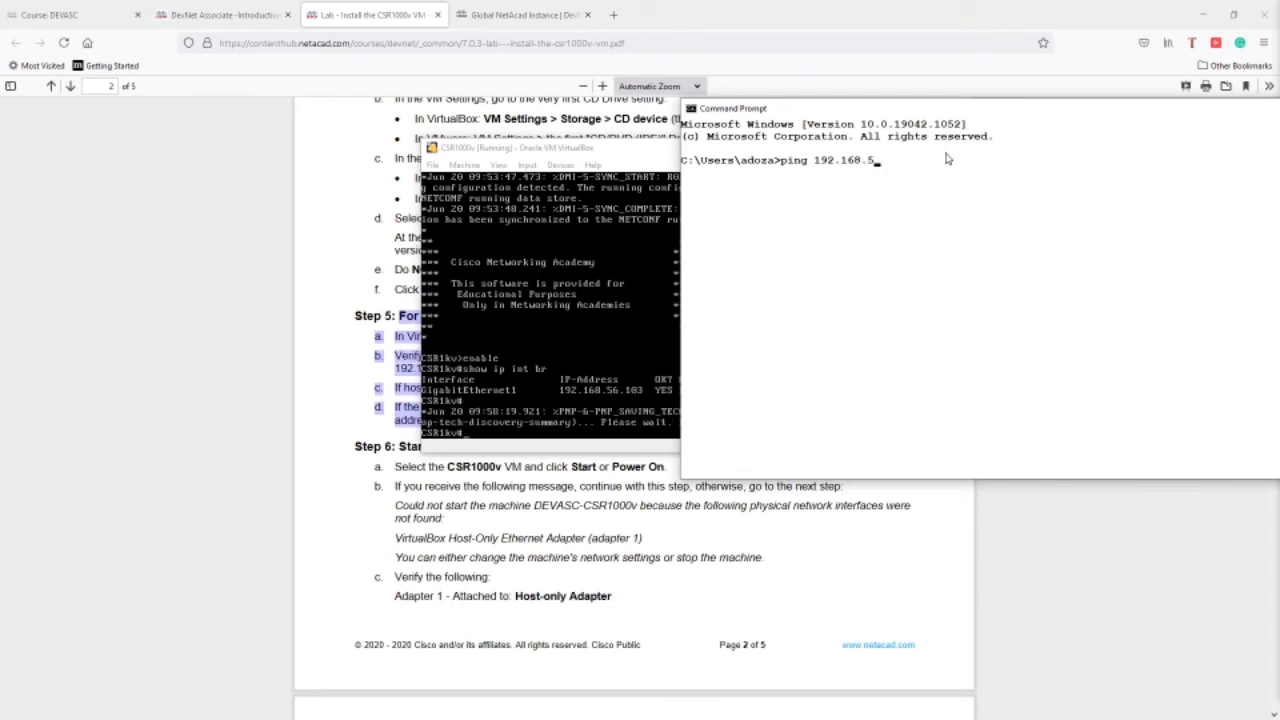
{"action": "type", "text": "6.103"}
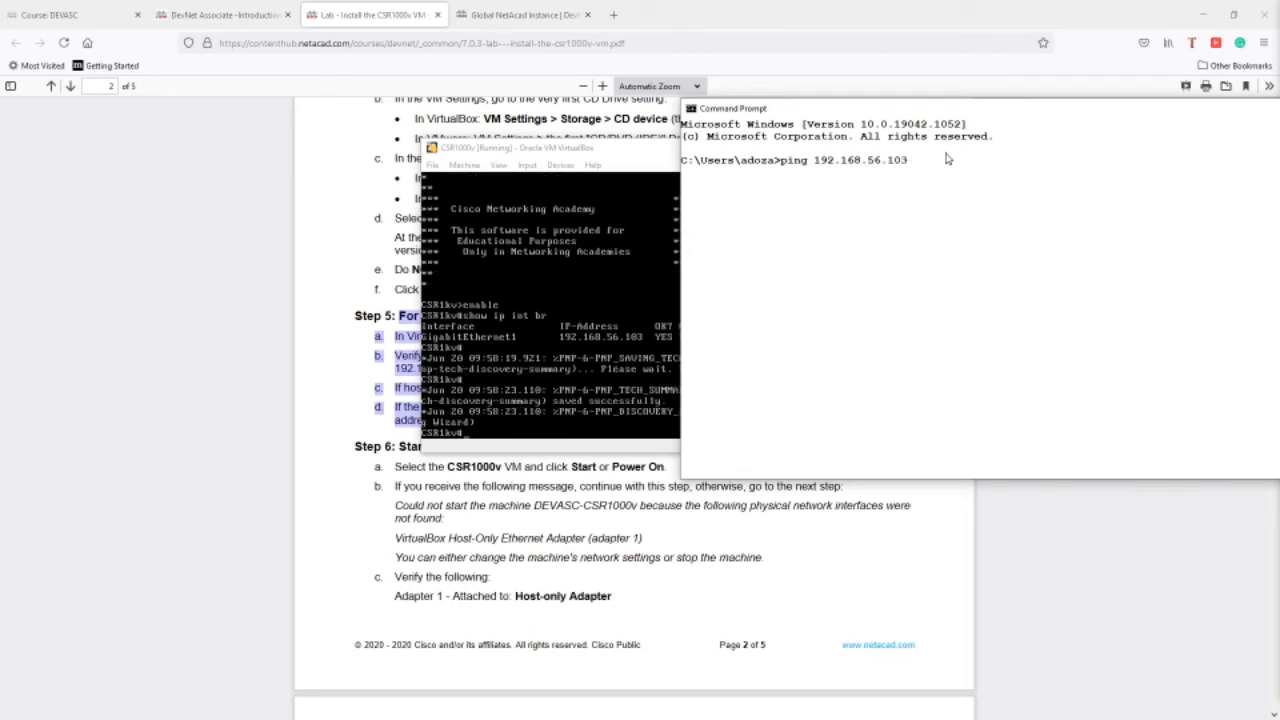
{"action": "key", "text": "Return"}
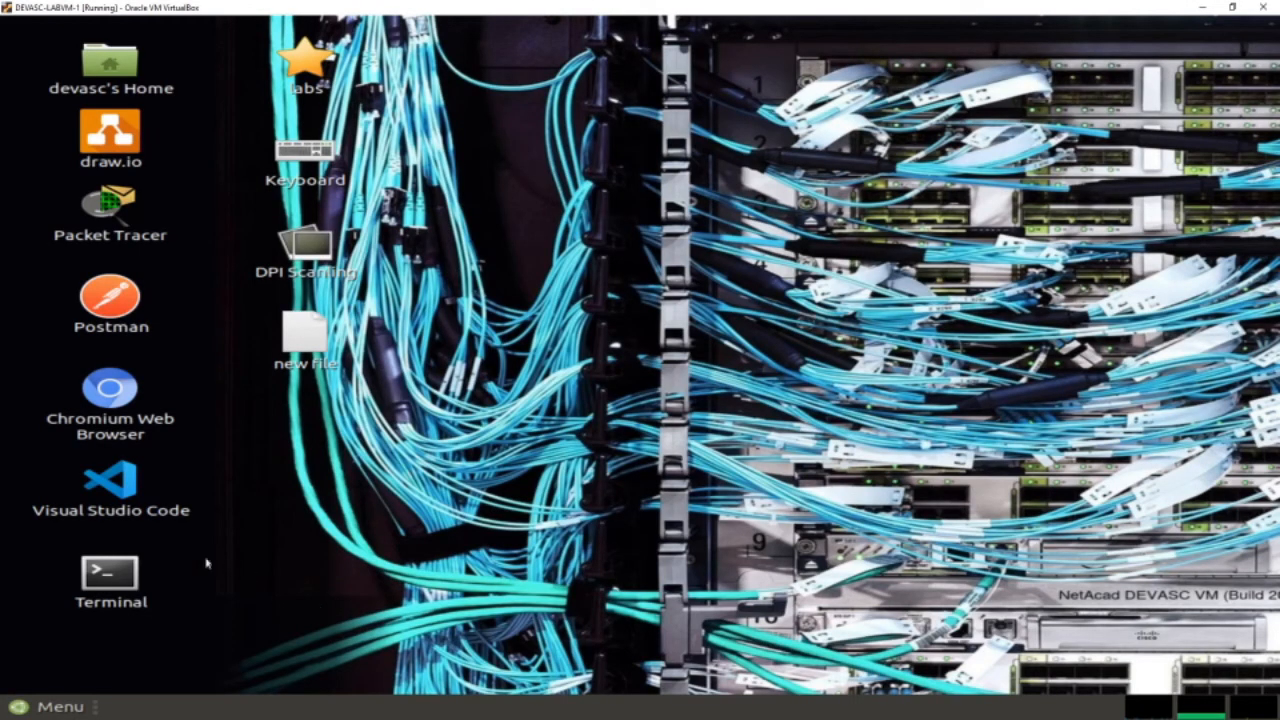
Run ping -c 3 192.168.56.103 in a DEVASC terminal for 0% loss, then return to the lab PDF.
{"action": "double_click", "coordinate": [110, 575]}
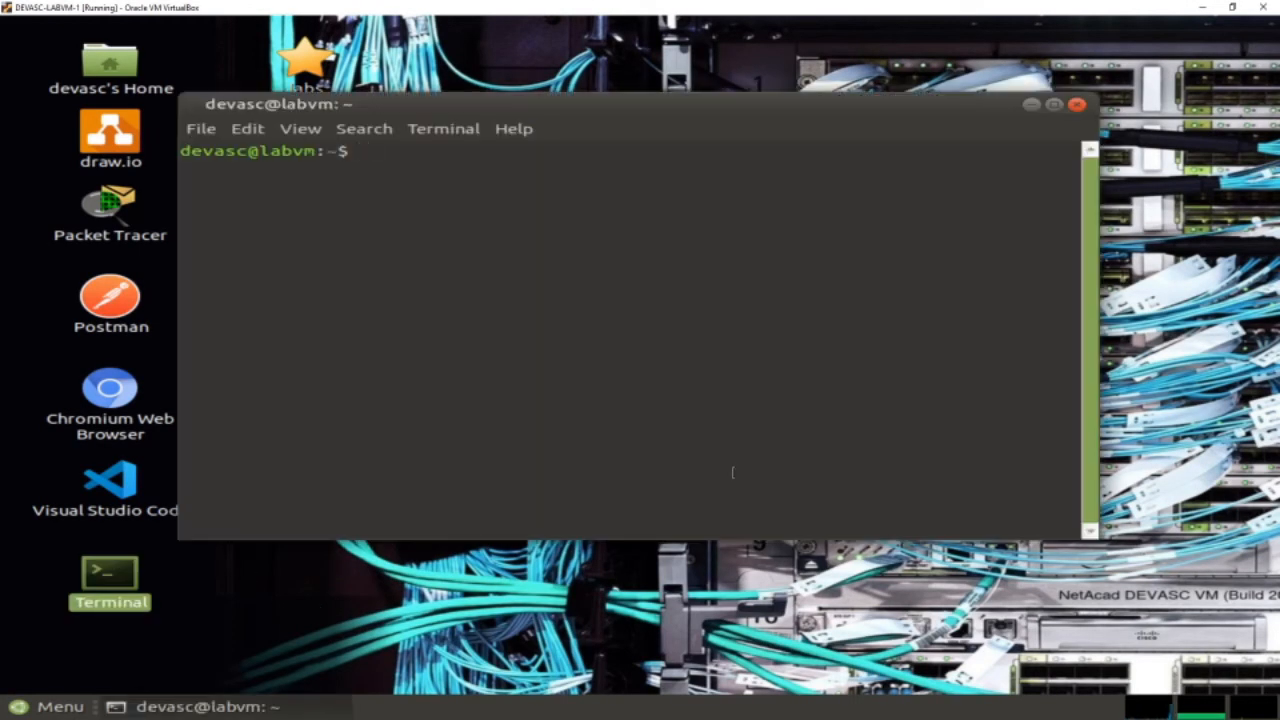
{"action": "type", "text": "ping -c 3 "}
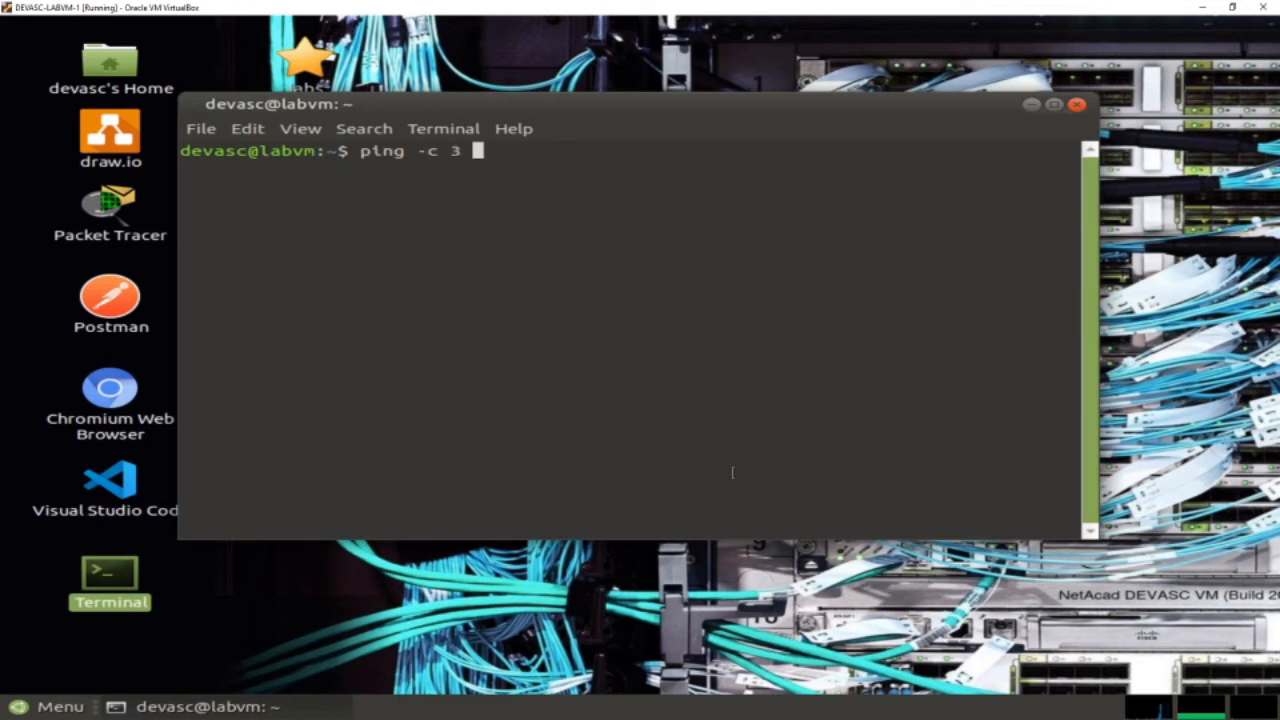
{"action": "type", "text": "192.168"}
{"action": "key", "text": "alt+Tab"}
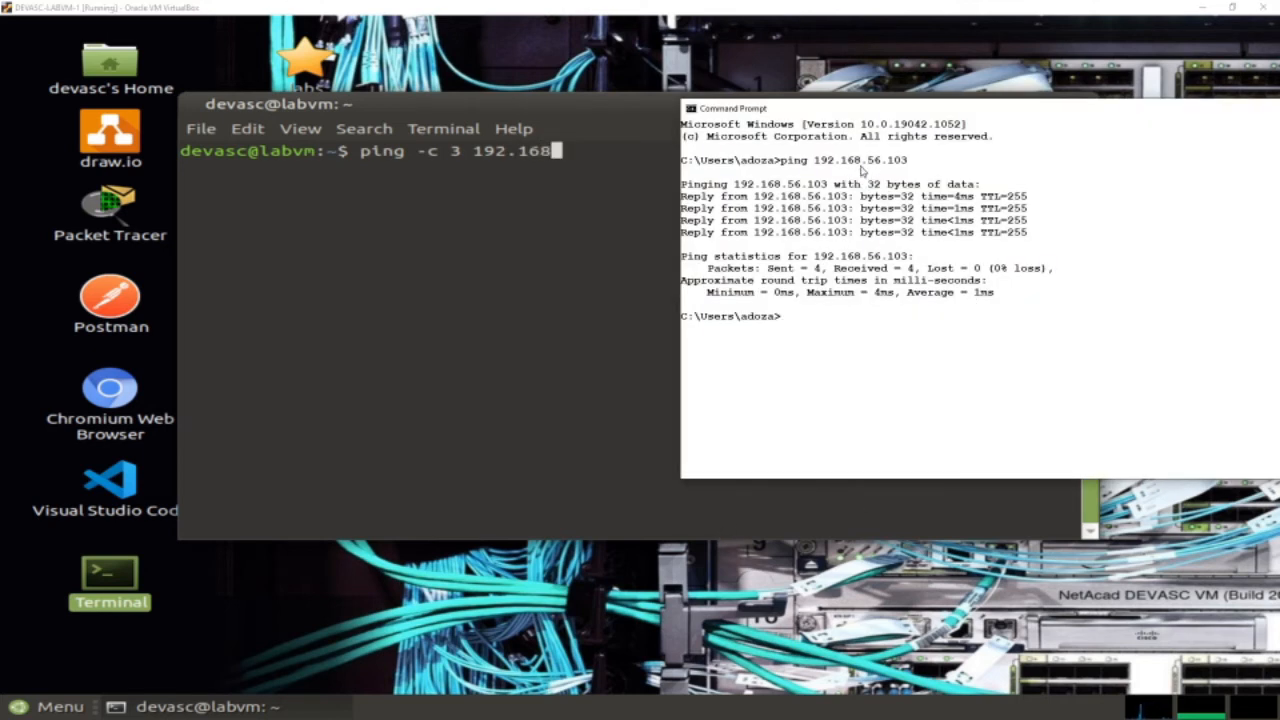
{"action": "left_click", "coordinate": [584, 153]}
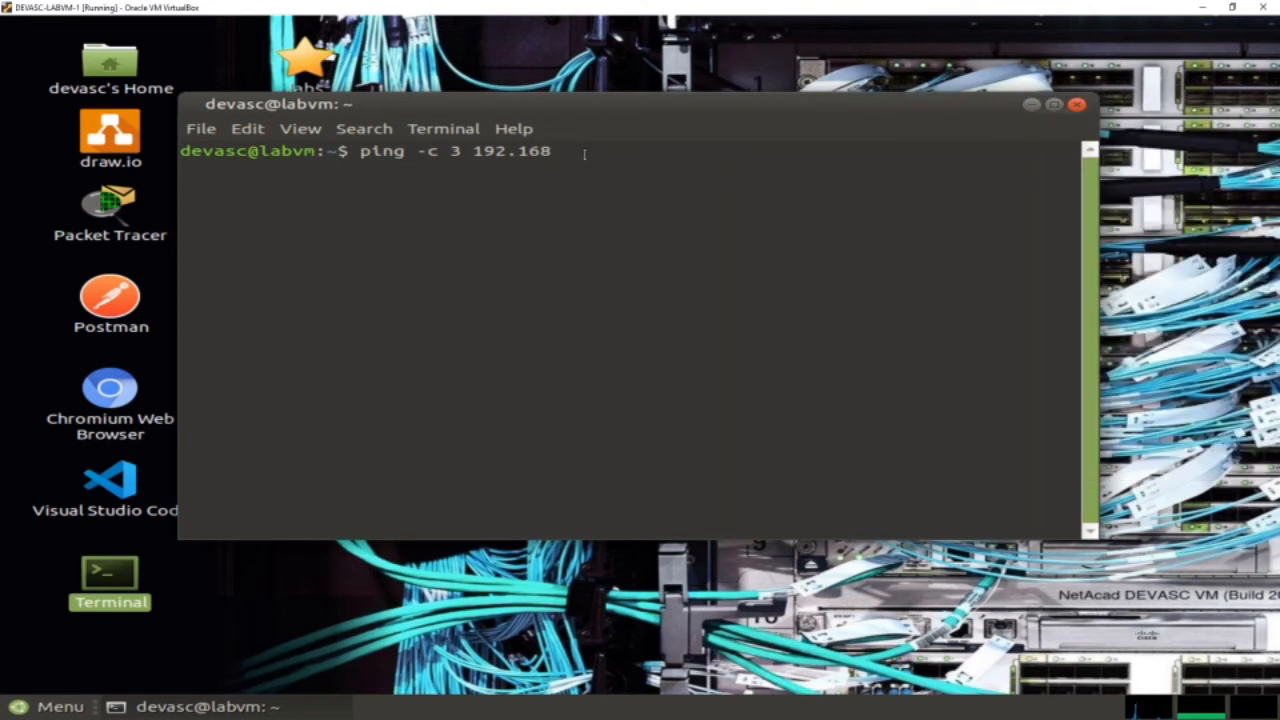
{"action": "type", "text": ".56.103"}
{"action": "key", "text": "Return"}
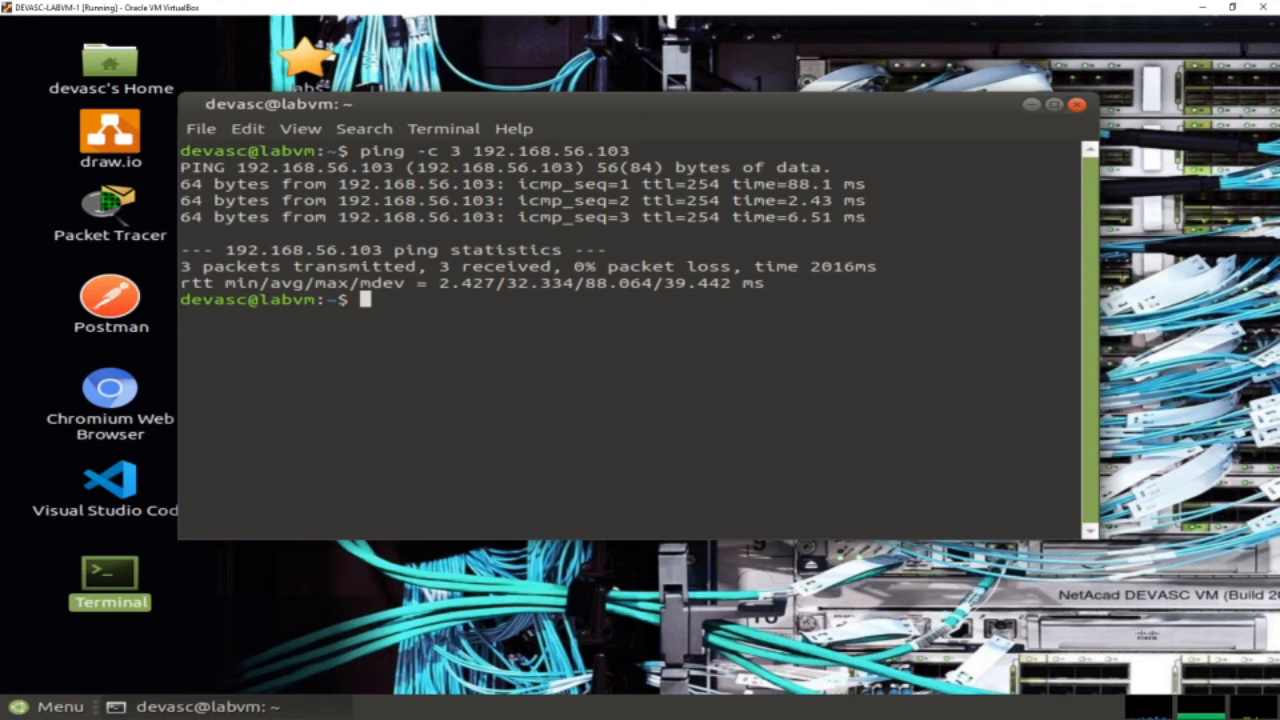
{"action": "key", "text": "alt+Tab"}
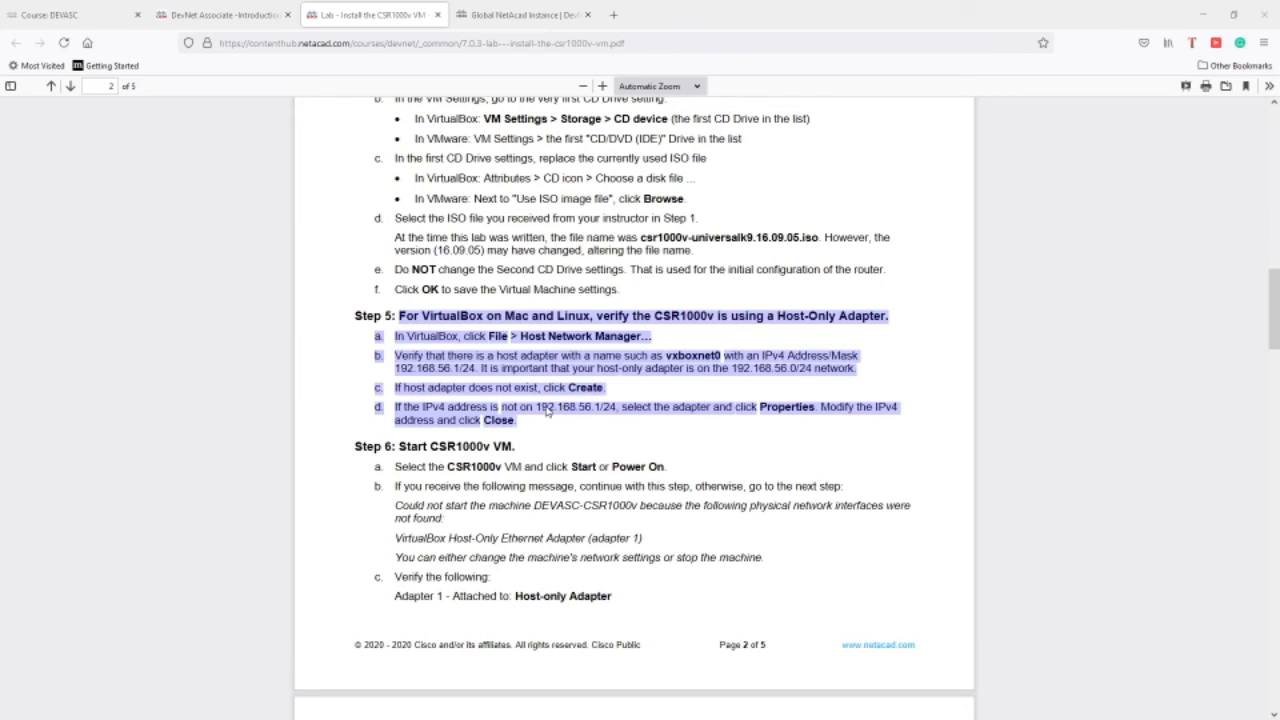
Find Step 4's SSH example in the lab PDF and select its username.
{"action": "scroll", "coordinate": [771, 440], "scroll_direction": "down", "scroll_amount": 15}
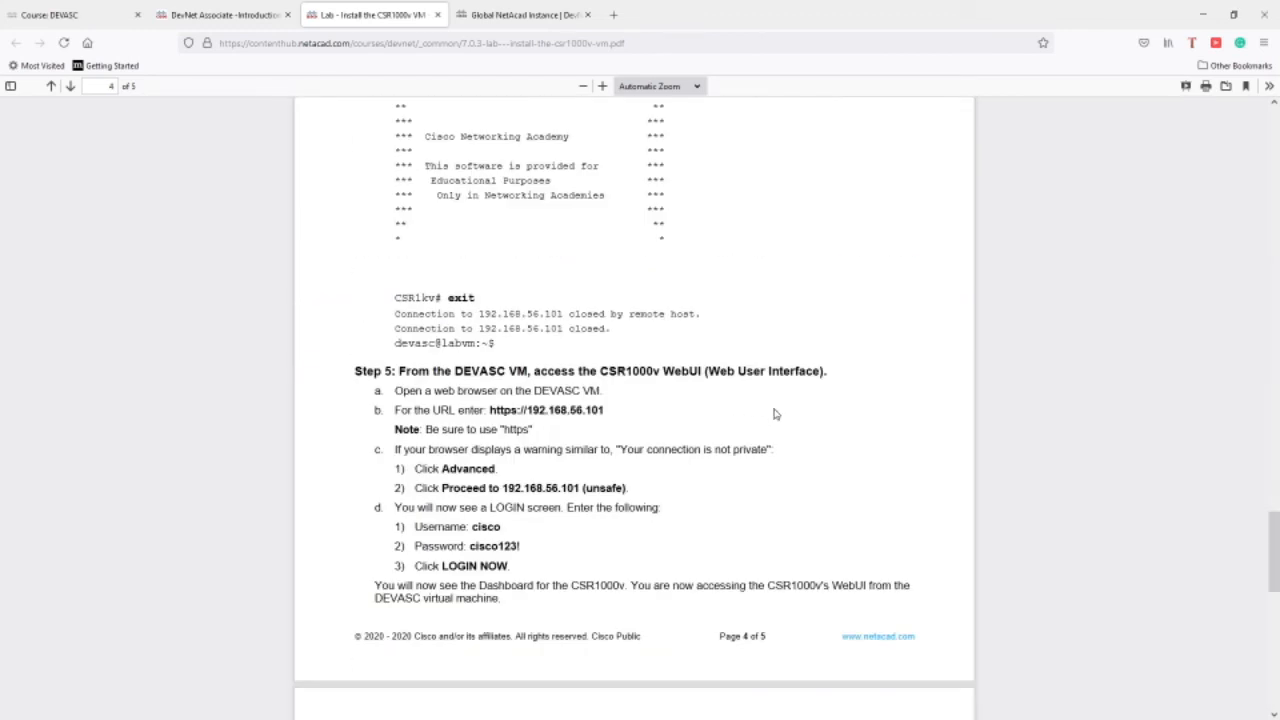
{"action": "scroll", "coordinate": [774, 414], "scroll_direction": "up", "scroll_amount": 8}
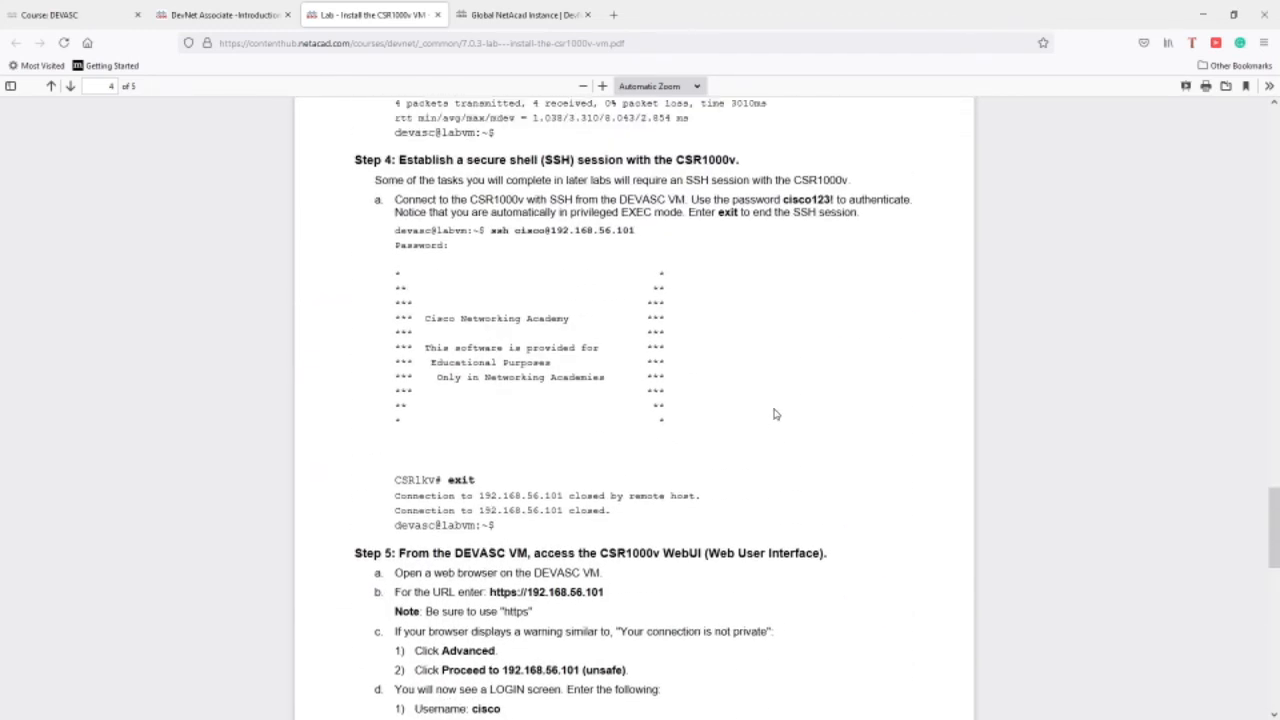
{"action": "scroll", "coordinate": [774, 414], "scroll_direction": "up", "scroll_amount": 2}
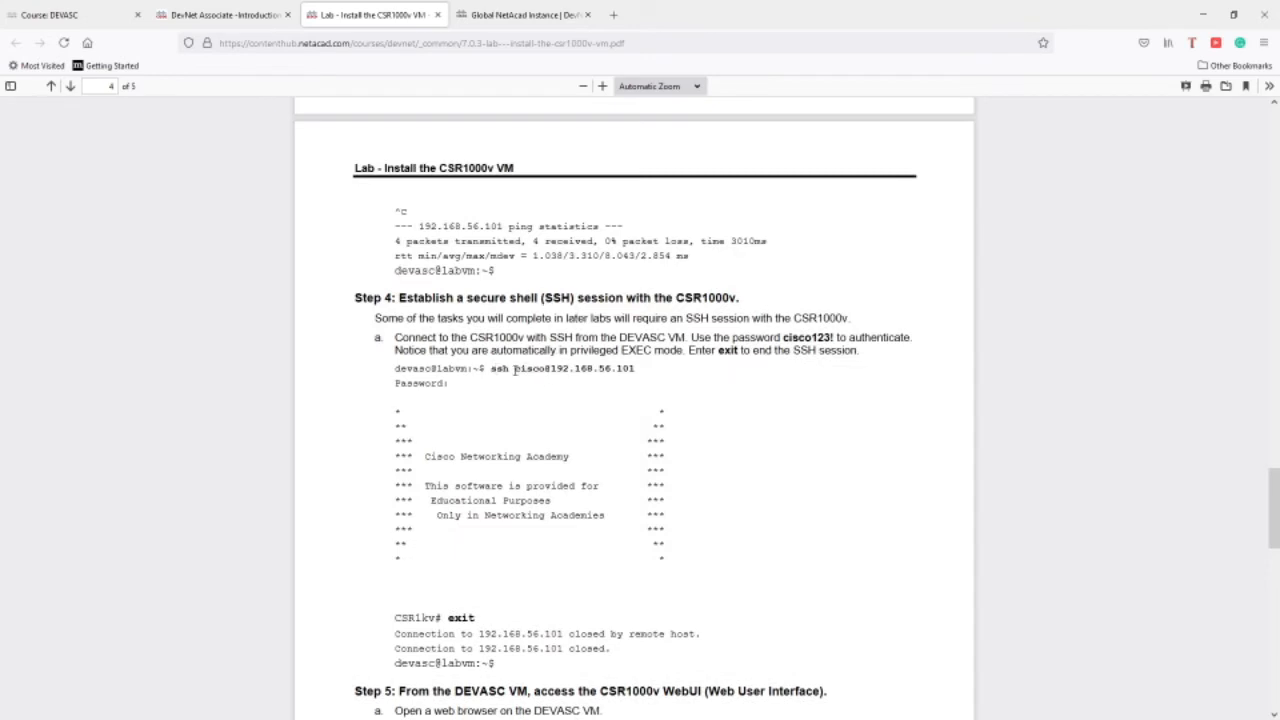
{"action": "left_click_drag", "start_coordinate": [516, 369], "coordinate": [545, 369]}
{"action": "scroll", "coordinate": [523, 394], "scroll_direction": "down", "scroll_amount": 5}
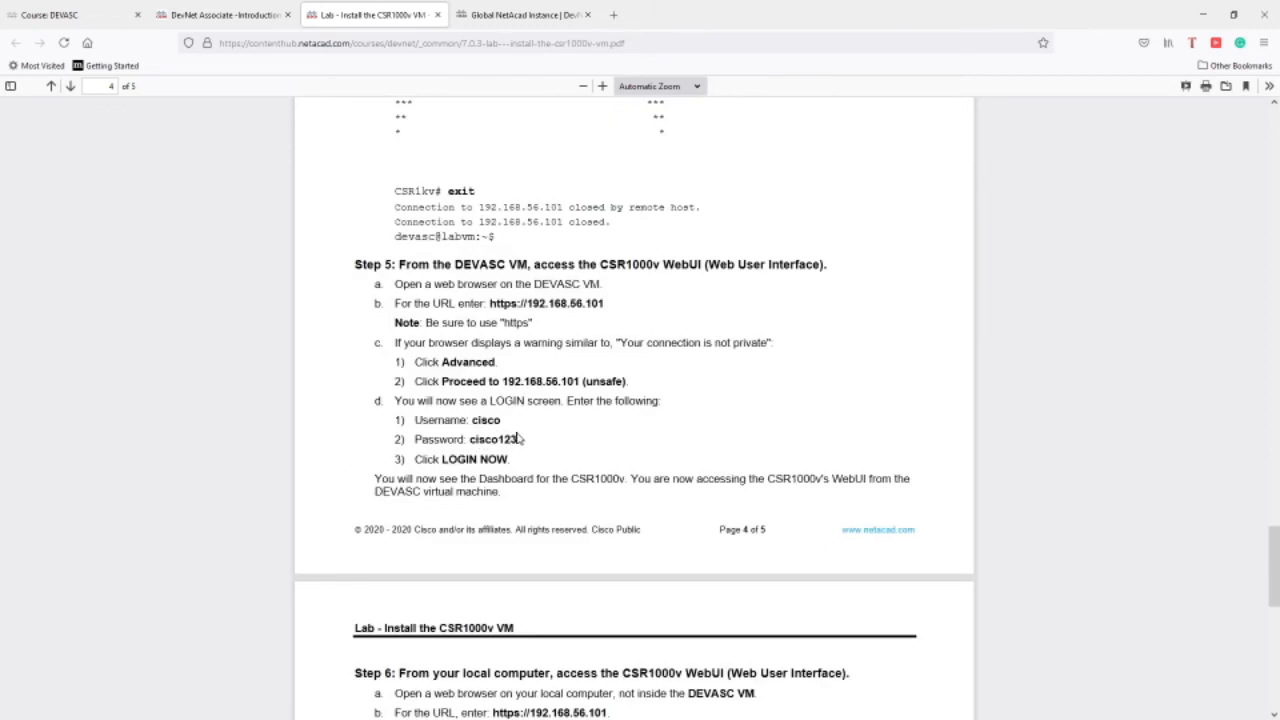
{"action": "scroll", "coordinate": [530, 422], "scroll_direction": "up", "scroll_amount": 7}
{"action": "scroll", "coordinate": [552, 446], "scroll_direction": "down", "scroll_amount": 3}
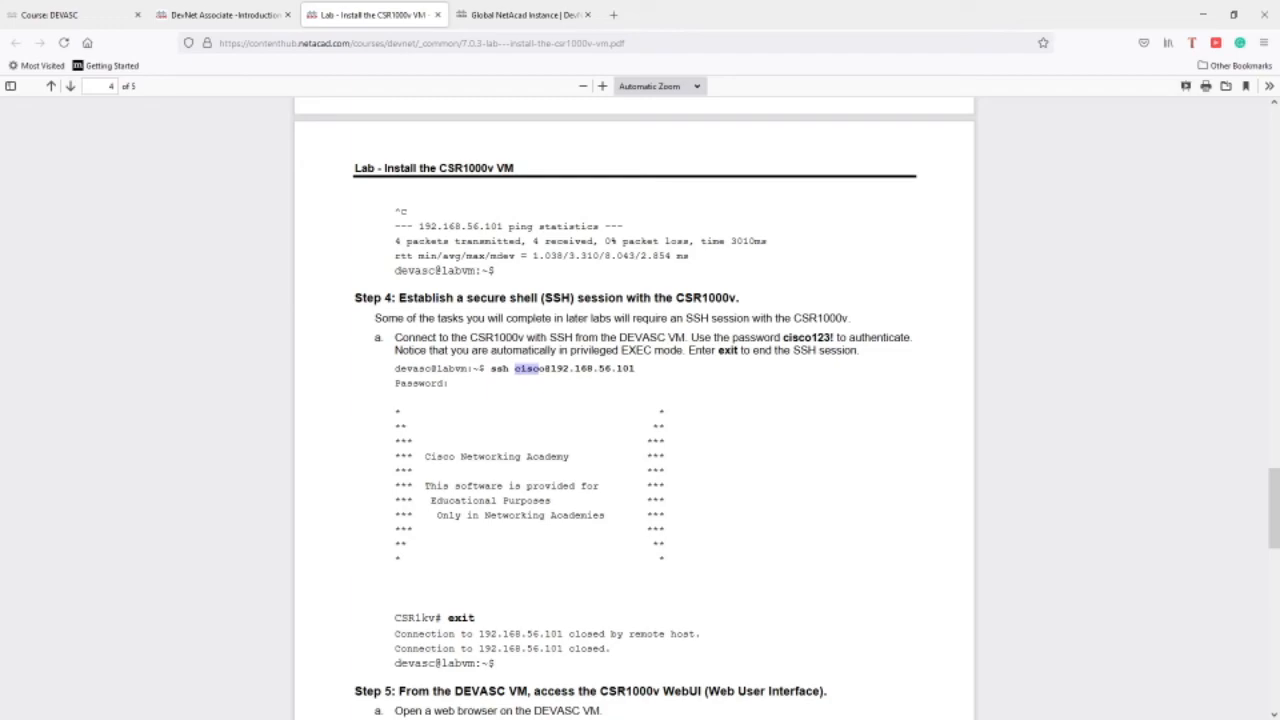
Attempt SSH from the DEVASC terminal, fixing address typos and retrying 192.168.56.102.
{"action": "key", "text": "alt+Tab"}
{"action": "type", "text": "ssh cisco@192,.168."}
{"action": "key", "text": "BackSpace"}
{"action": "key", "text": "BackSpace"}
{"action": "key", "text": "BackSpace"}
{"action": "key", "text": "BackSpace"}
{"action": "key", "text": "BackSpace"}
{"action": "key", "text": "BackSpace"}
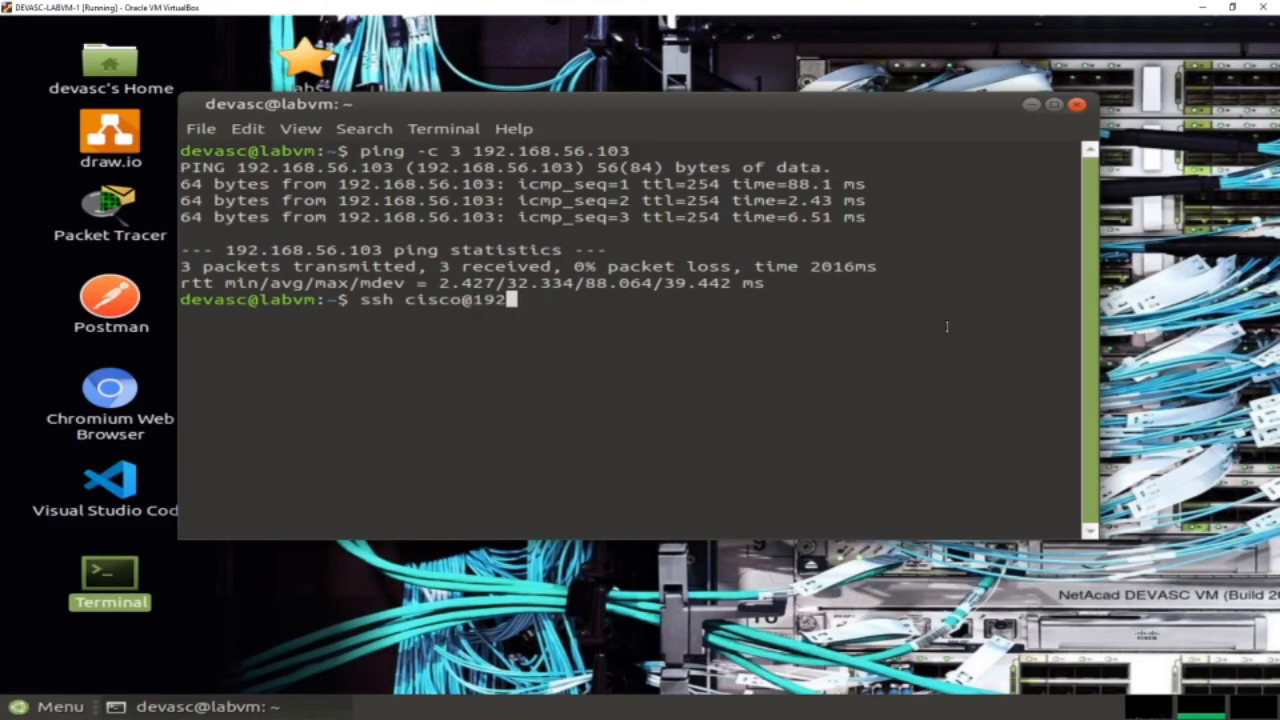
{"action": "type", "text": ".158.56.102"}
{"action": "key", "text": "Return"}
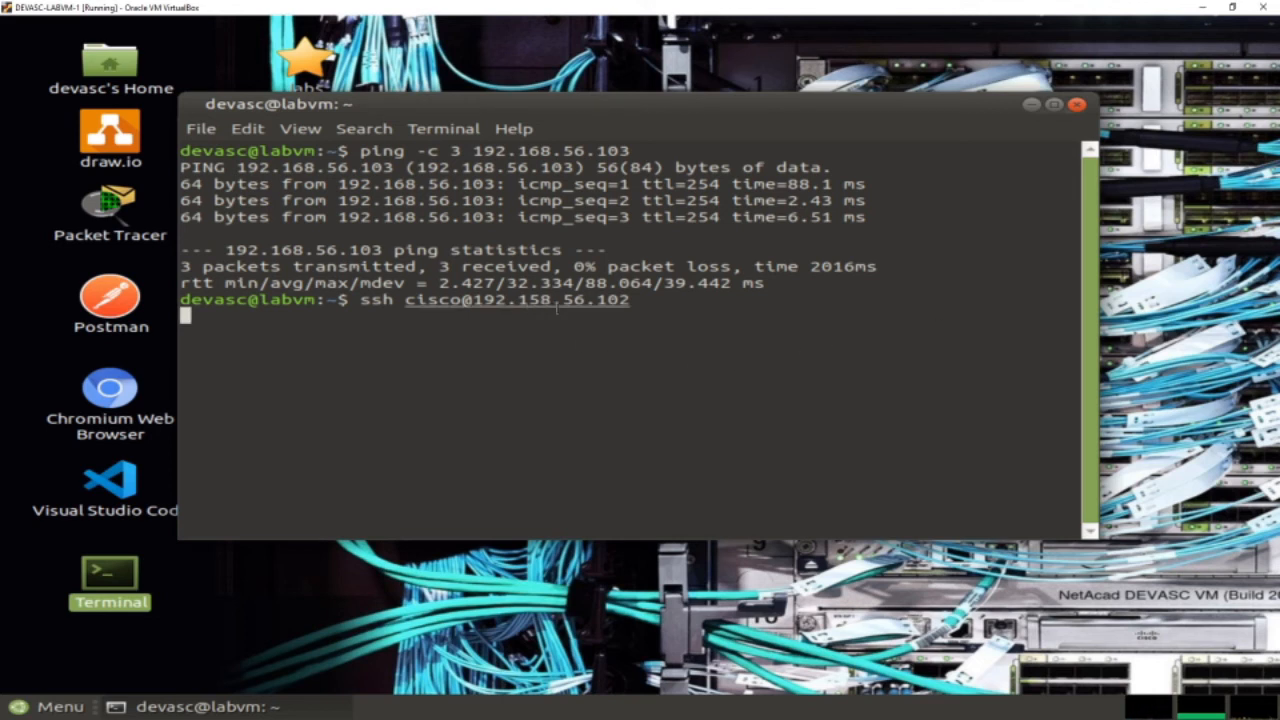
{"action": "key", "text": "ctrl+c"}
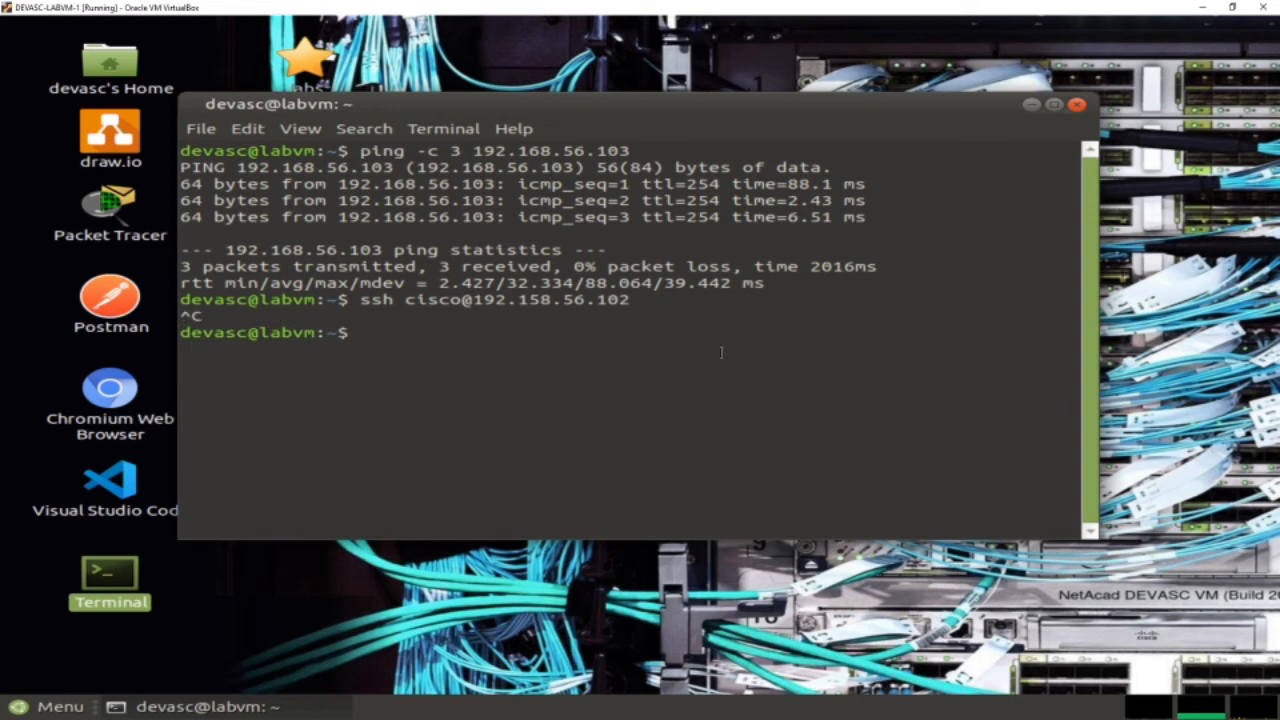
{"action": "key", "text": "Up"}
{"action": "key", "text": "Left"}
{"action": "key", "text": "Left"}
{"action": "key", "text": "Left"}
{"action": "key", "text": "Left"}
{"action": "key", "text": "Left"}
{"action": "key", "text": "Left"}
{"action": "key", "text": "Left"}
{"action": "key", "text": "Left"}
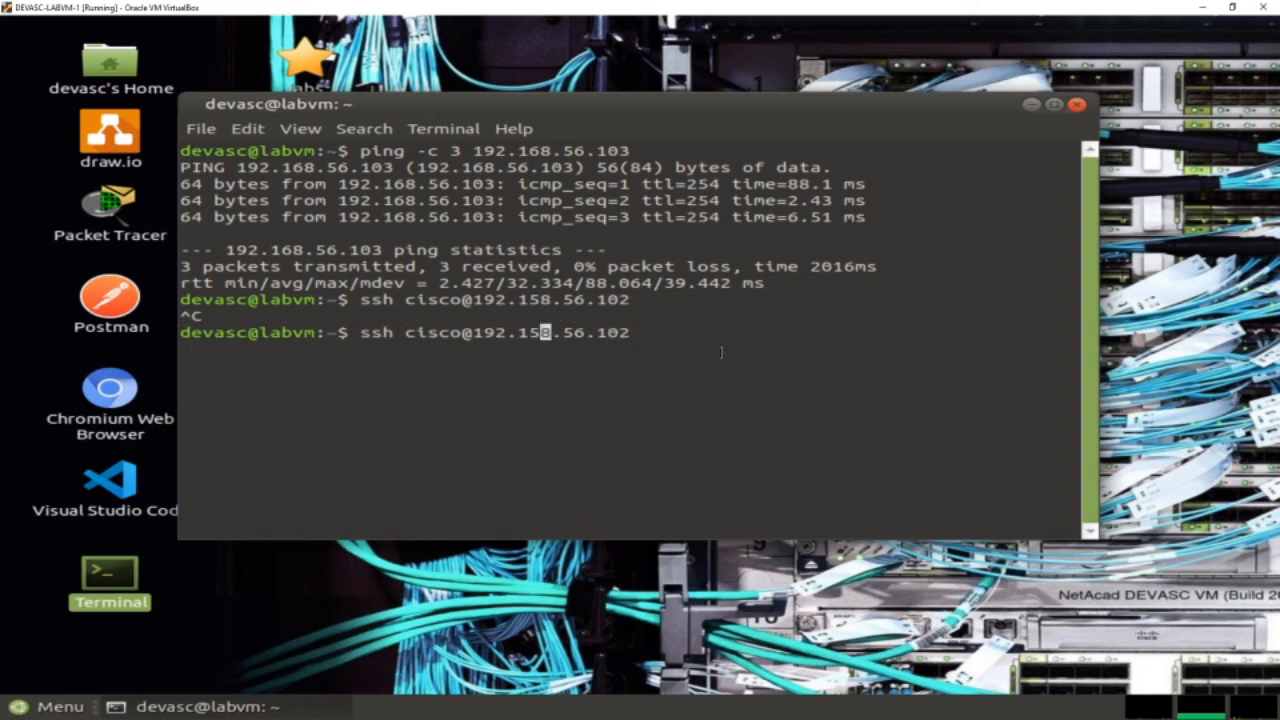
{"action": "key", "text": "BackSpace"}
{"action": "type", "text": "6"}
{"action": "key", "text": "Return"}
Correct the SSH target address to 192.168.56.103 and connect.
{"action": "key", "text": "ctrl+c"}
{"action": "key", "text": "Up"}
{"action": "key", "text": "BackSpace"}
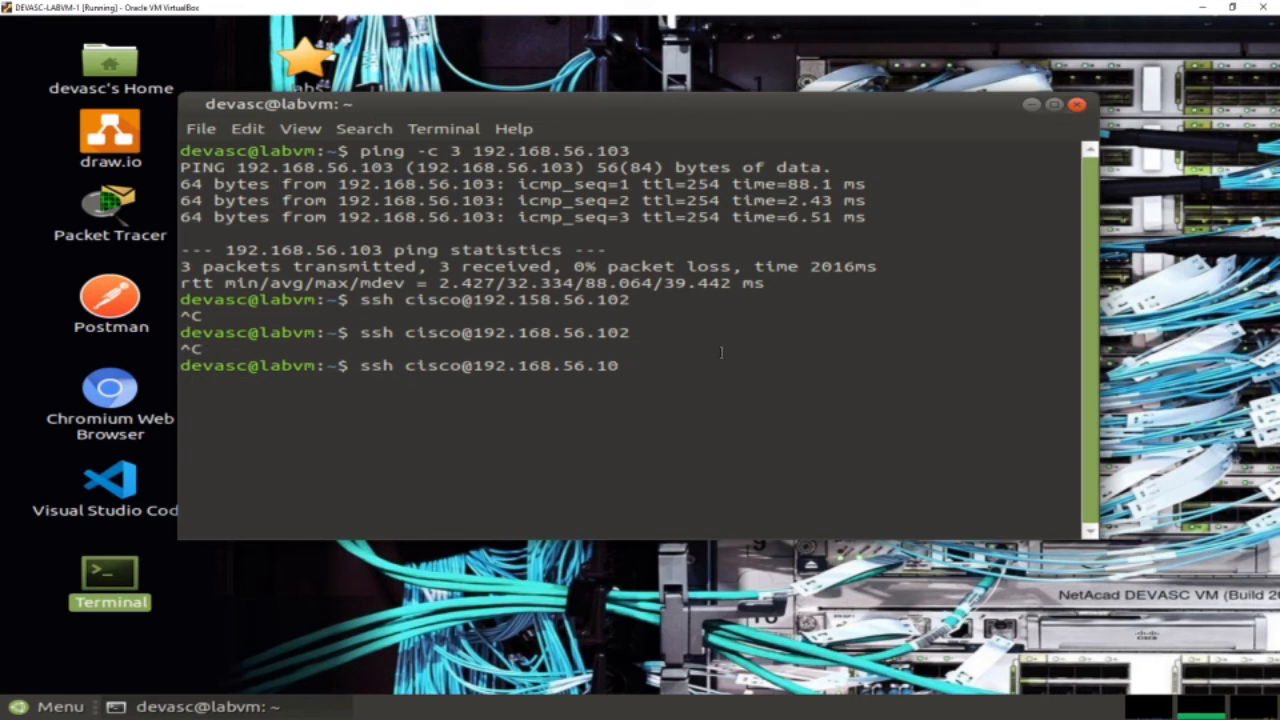
{"action": "type", "text": "3"}
{"action": "key", "text": "Return"}
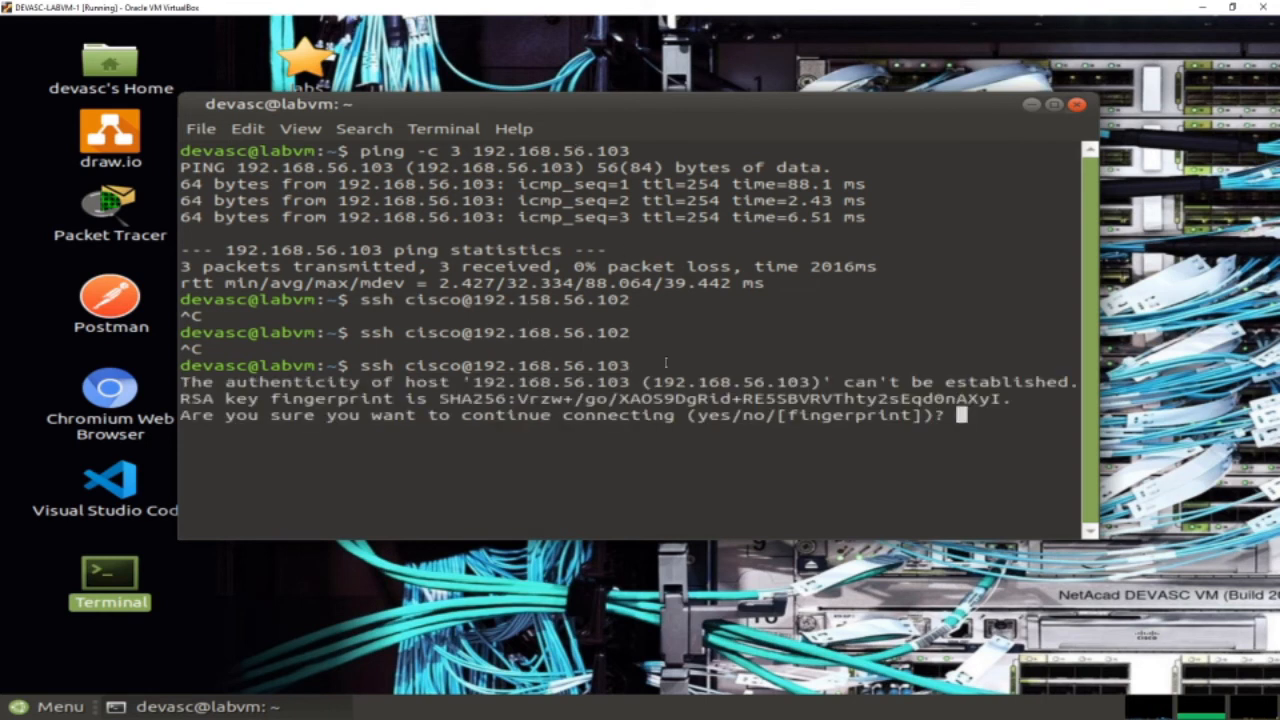
Rerun SSH to 192.168.56.103, accept the router's host key with 'yes', and log in with the password.
{"action": "key", "text": "ctrl+d"}
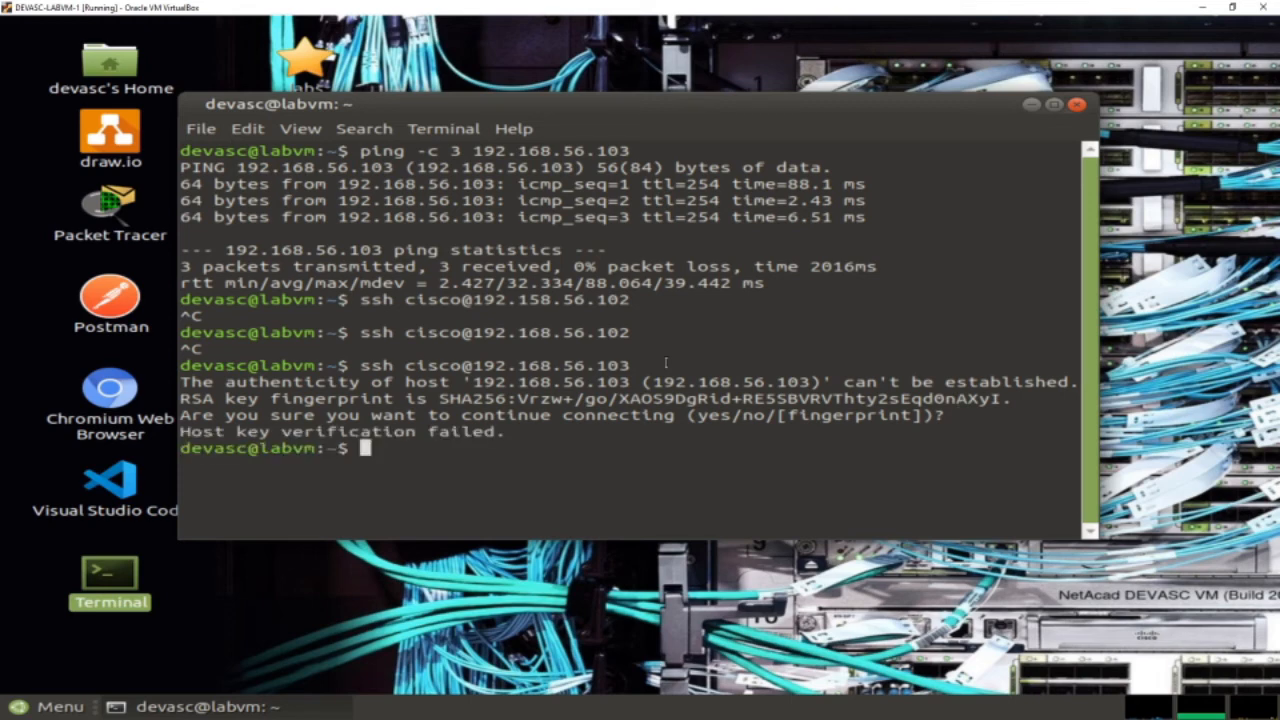
{"action": "key", "text": "Up"}
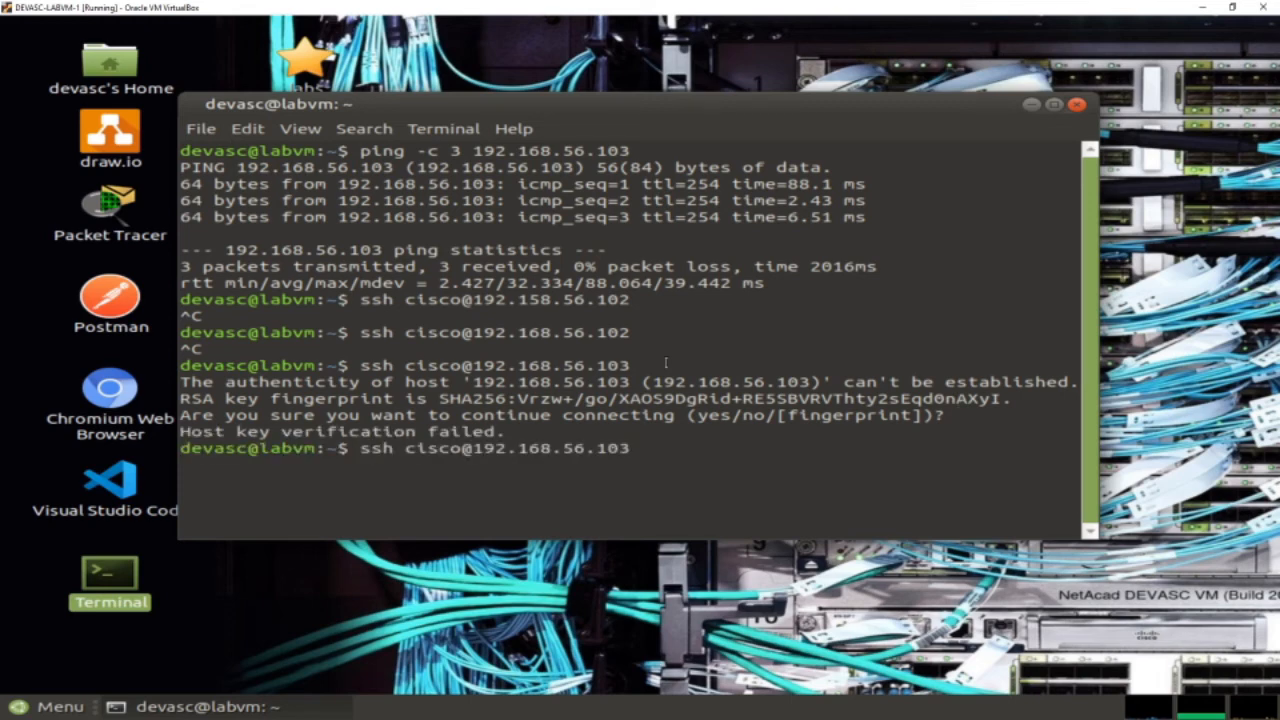
{"action": "key", "text": "Return"}
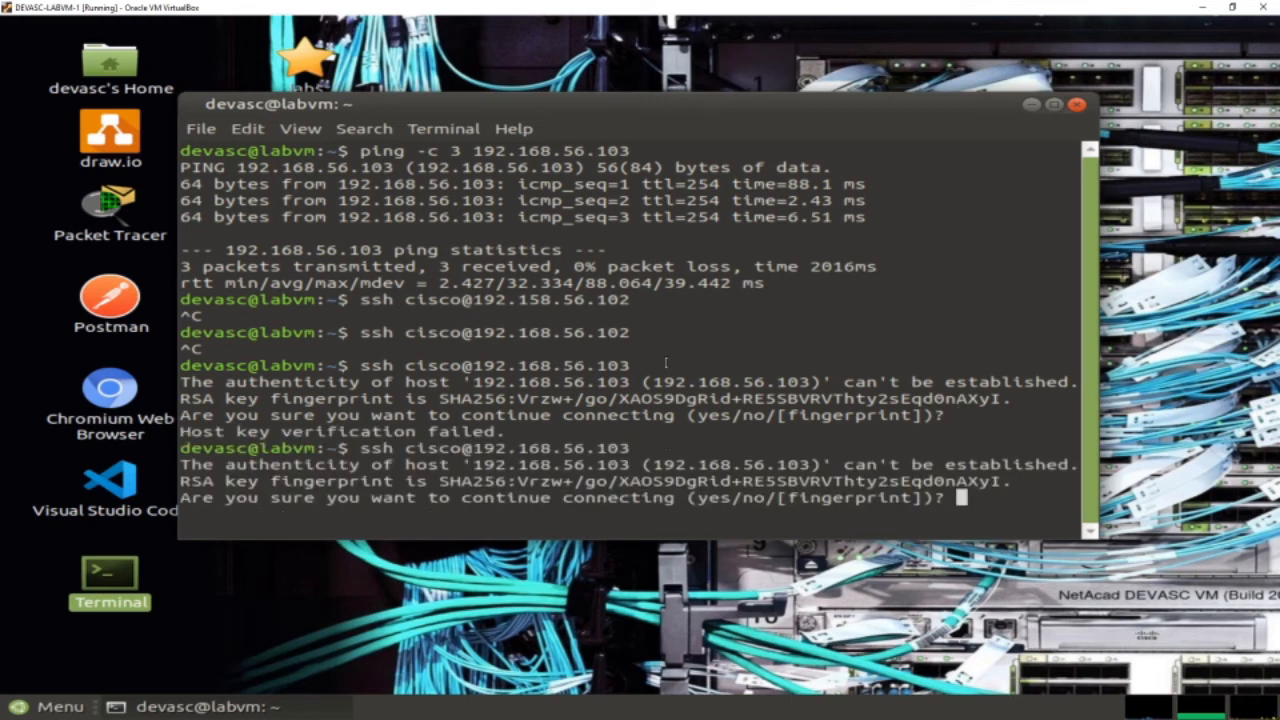
{"action": "type", "text": "yes"}
{"action": "key", "text": "Return"}
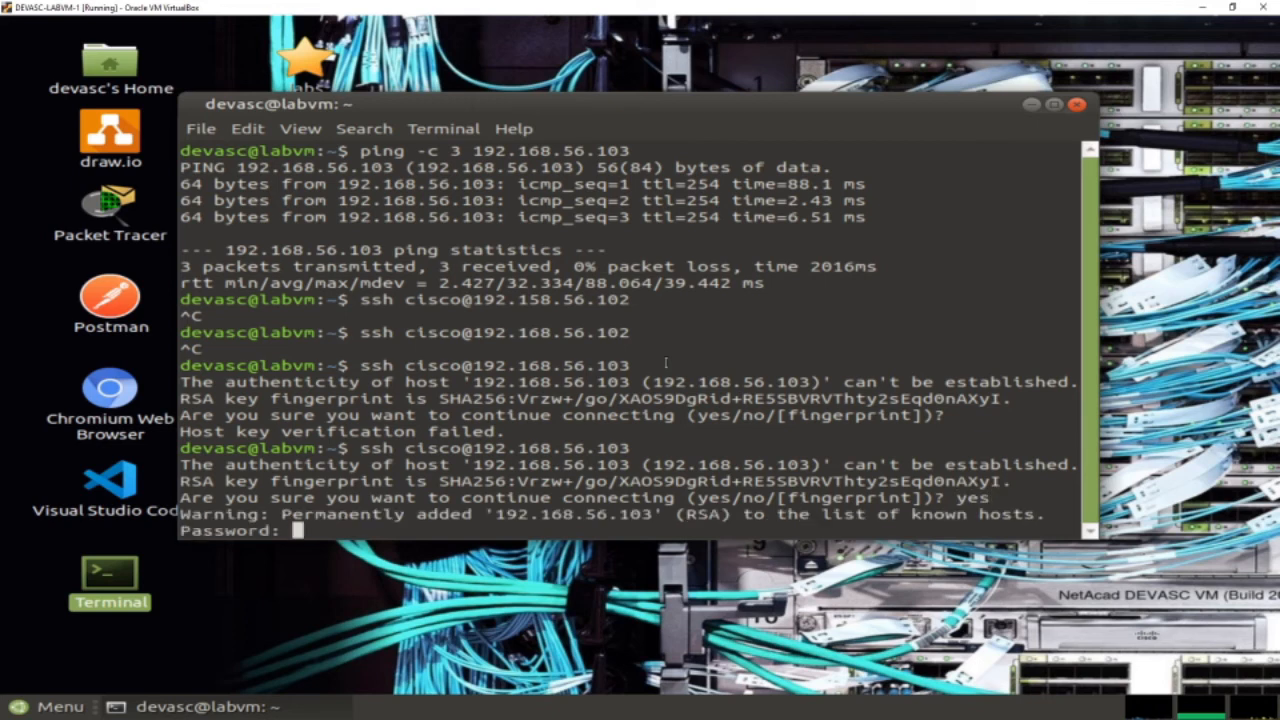
{"action": "key", "text": "Return"}
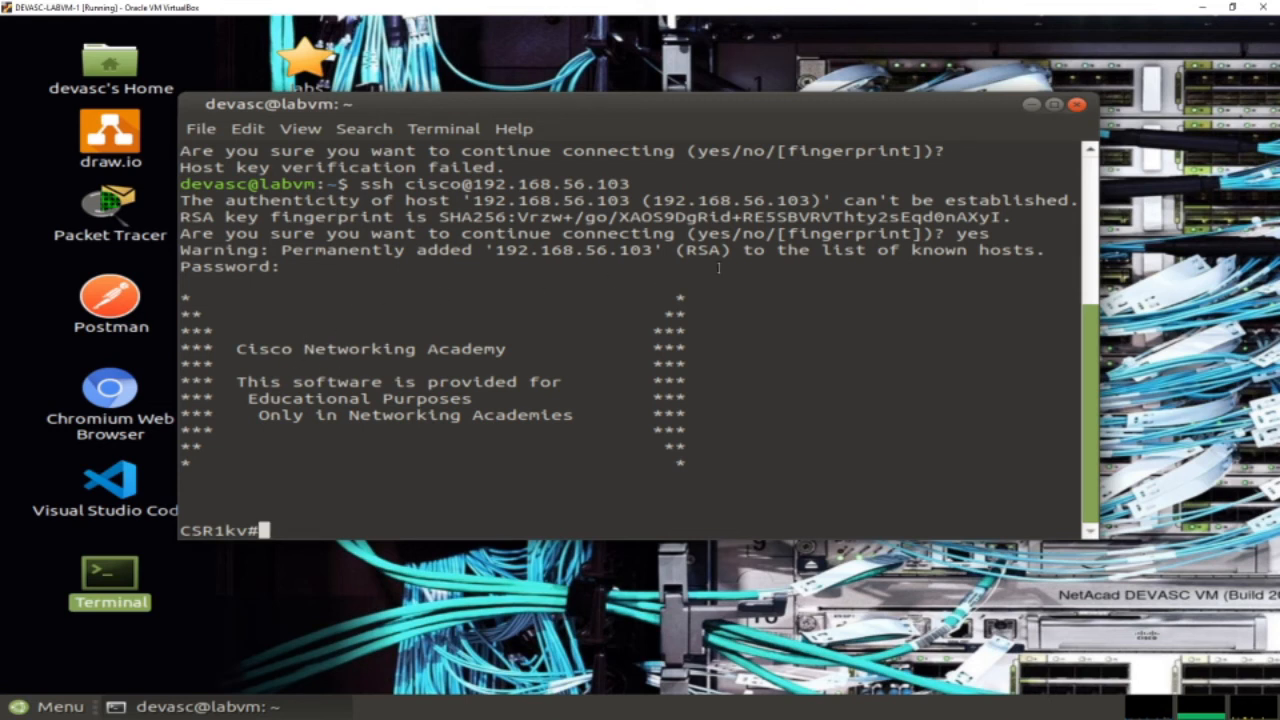
Run show ip int br to confirm GigabitEthernet1 is up, then return to the lab PDF.
{"action": "type", "text": "show ip int br"}
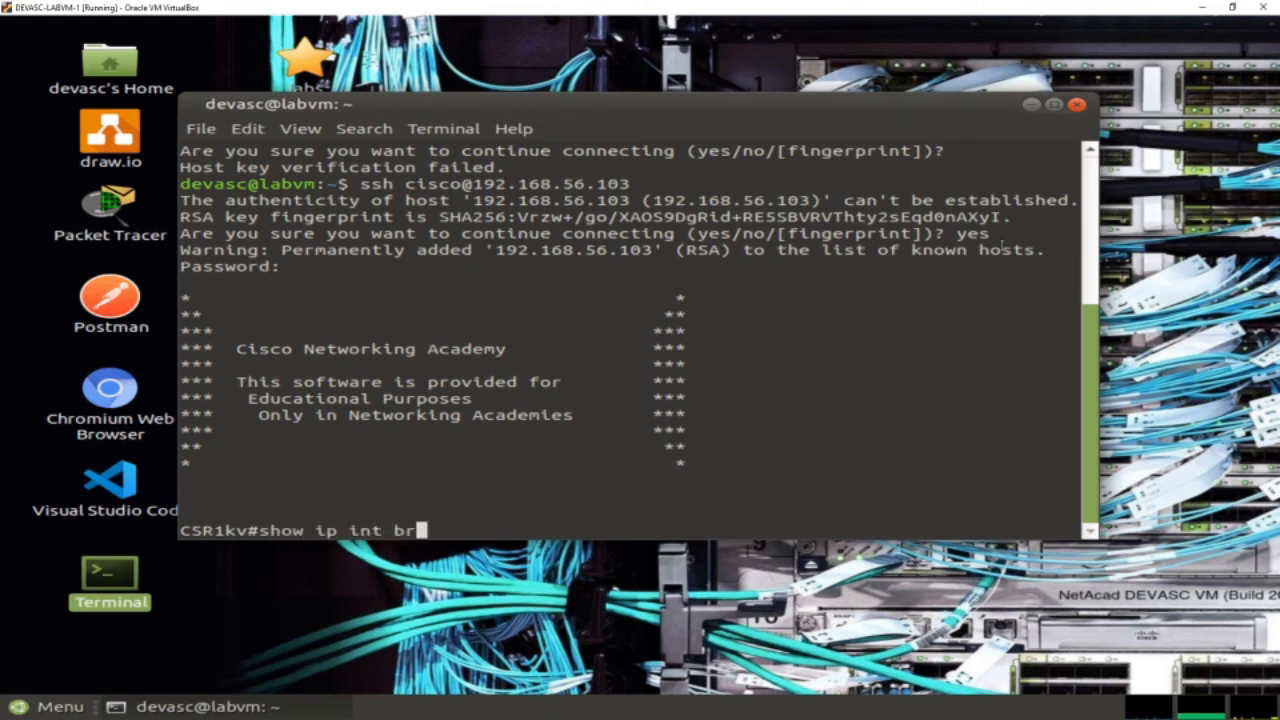
{"action": "key", "text": "Return"}
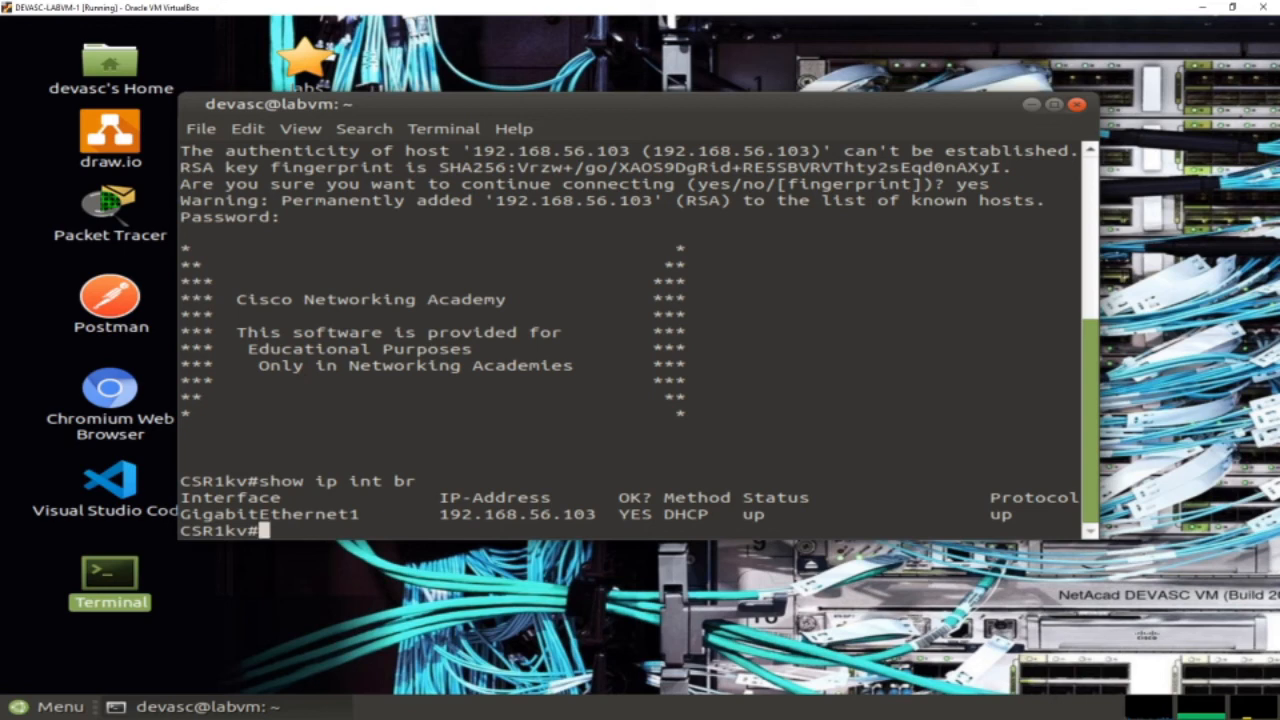
{"action": "key", "text": "alt+Tab"}
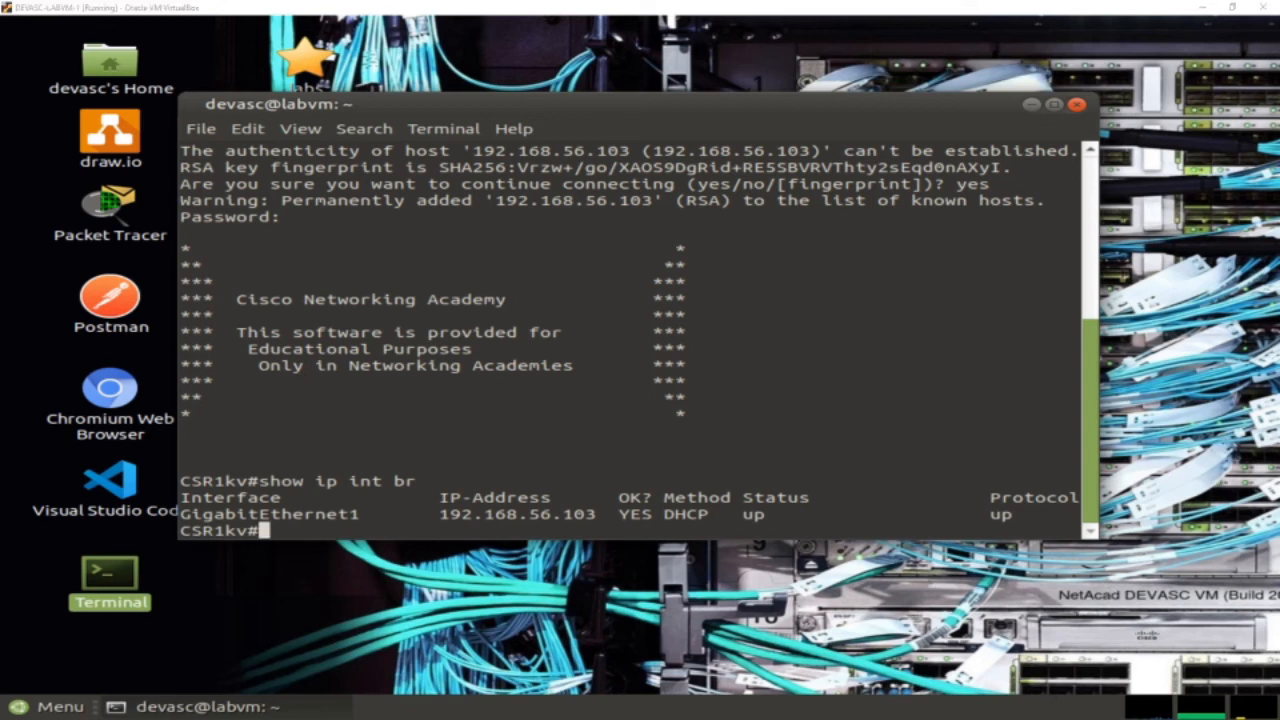
{"action": "key", "text": "alt+Tab"}
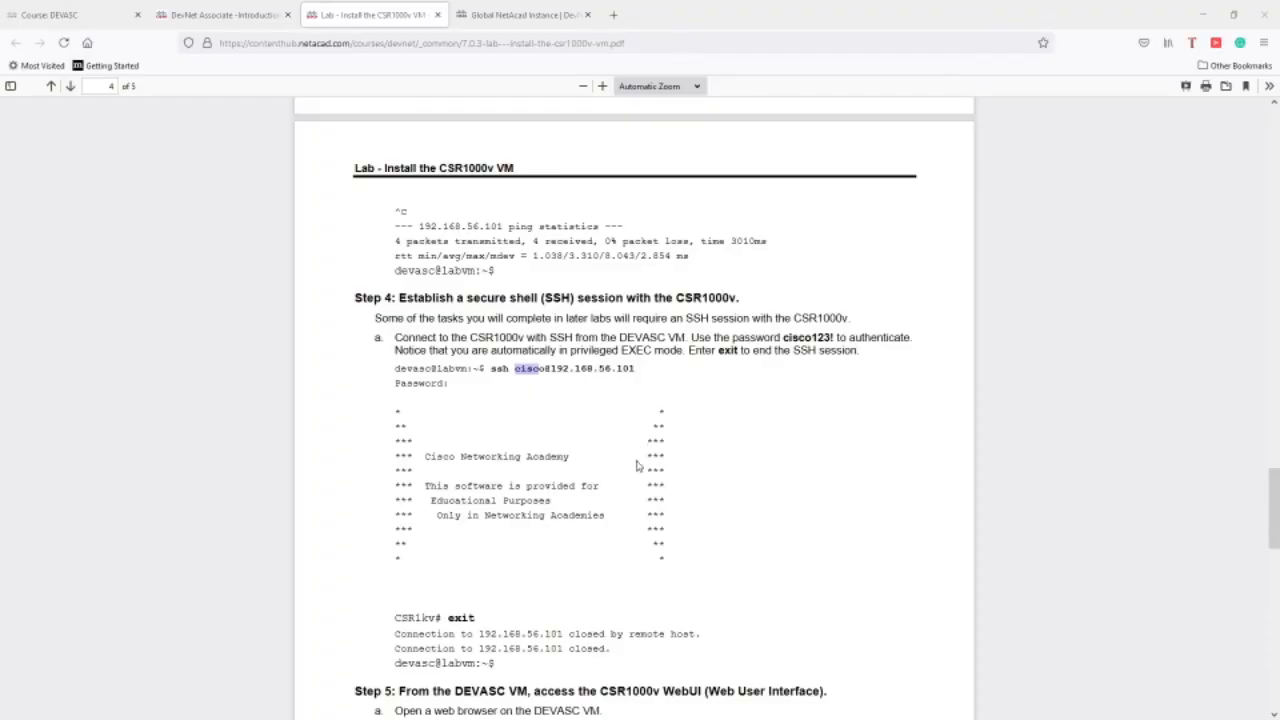
Scroll the lab PDF to Step 5 and Step 6 on reaching the CSR1000v WebUI.
{"action": "scroll", "coordinate": [759, 455], "scroll_direction": "down", "scroll_amount": 10}
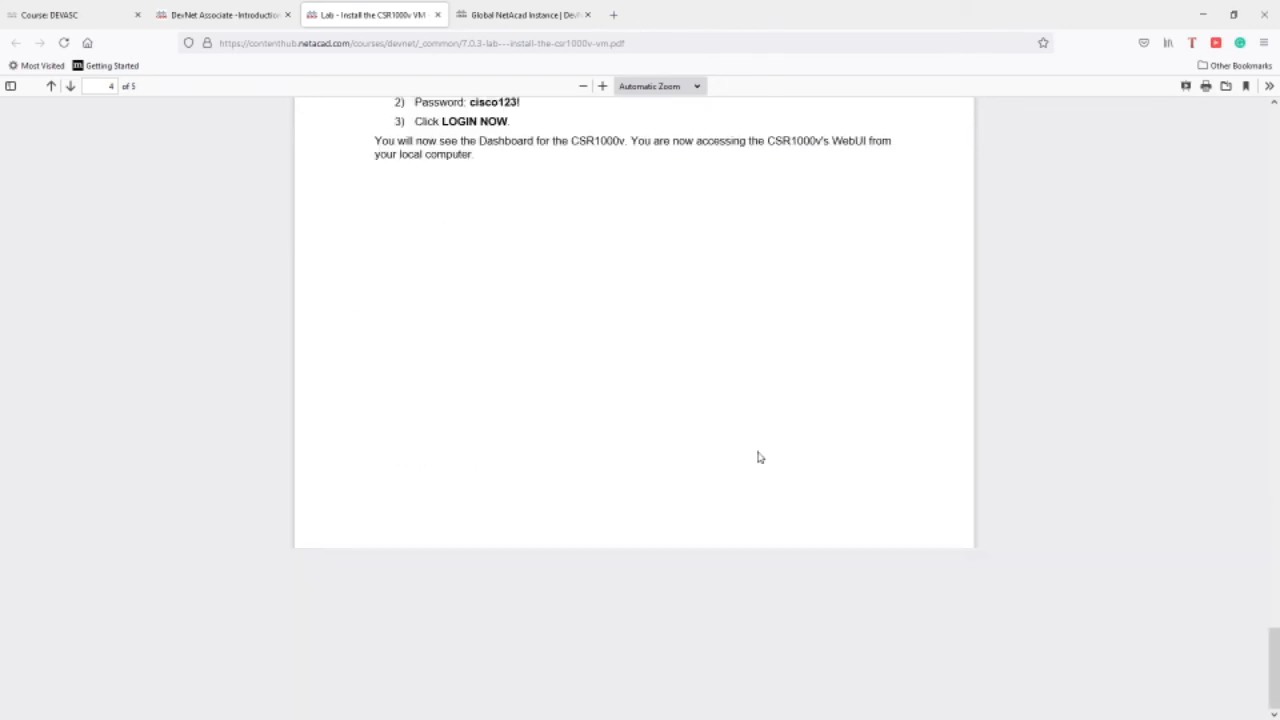
{"action": "scroll", "coordinate": [759, 457], "scroll_direction": "up", "scroll_amount": 4}
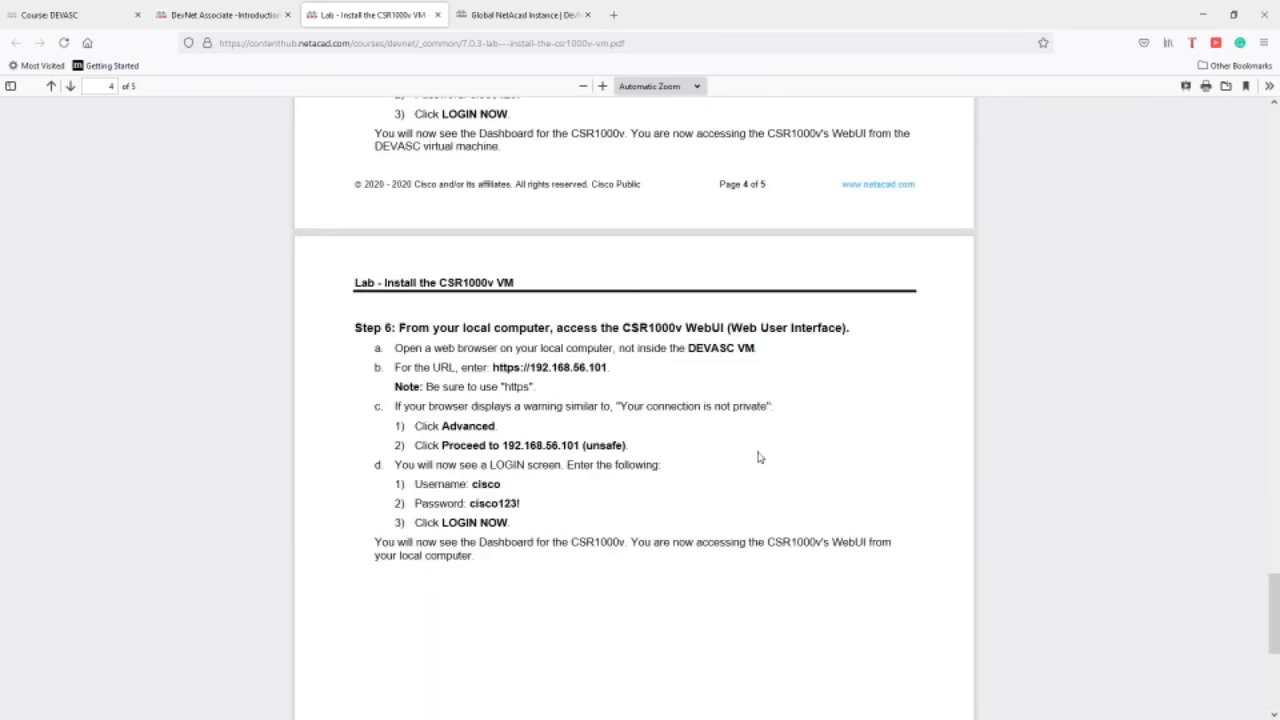
{"action": "scroll", "coordinate": [759, 457], "scroll_direction": "up", "scroll_amount": 4}
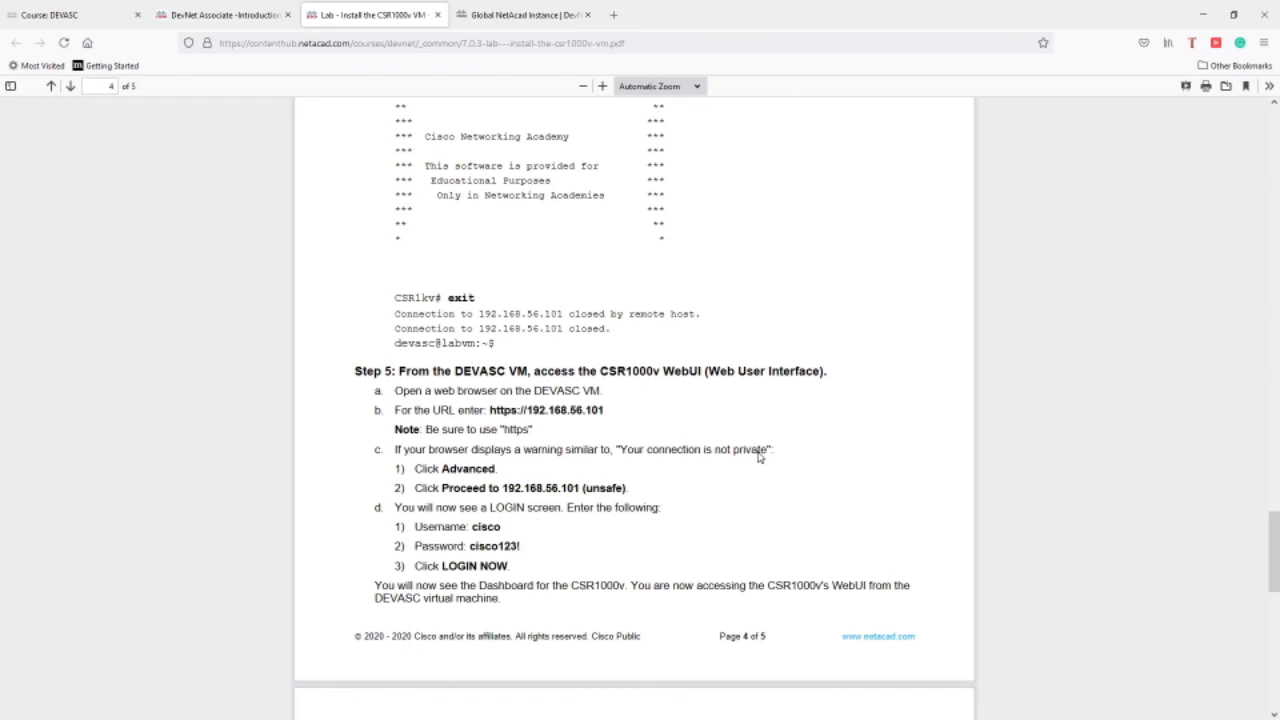
{"action": "scroll", "coordinate": [759, 455], "scroll_direction": "down", "scroll_amount": 2}
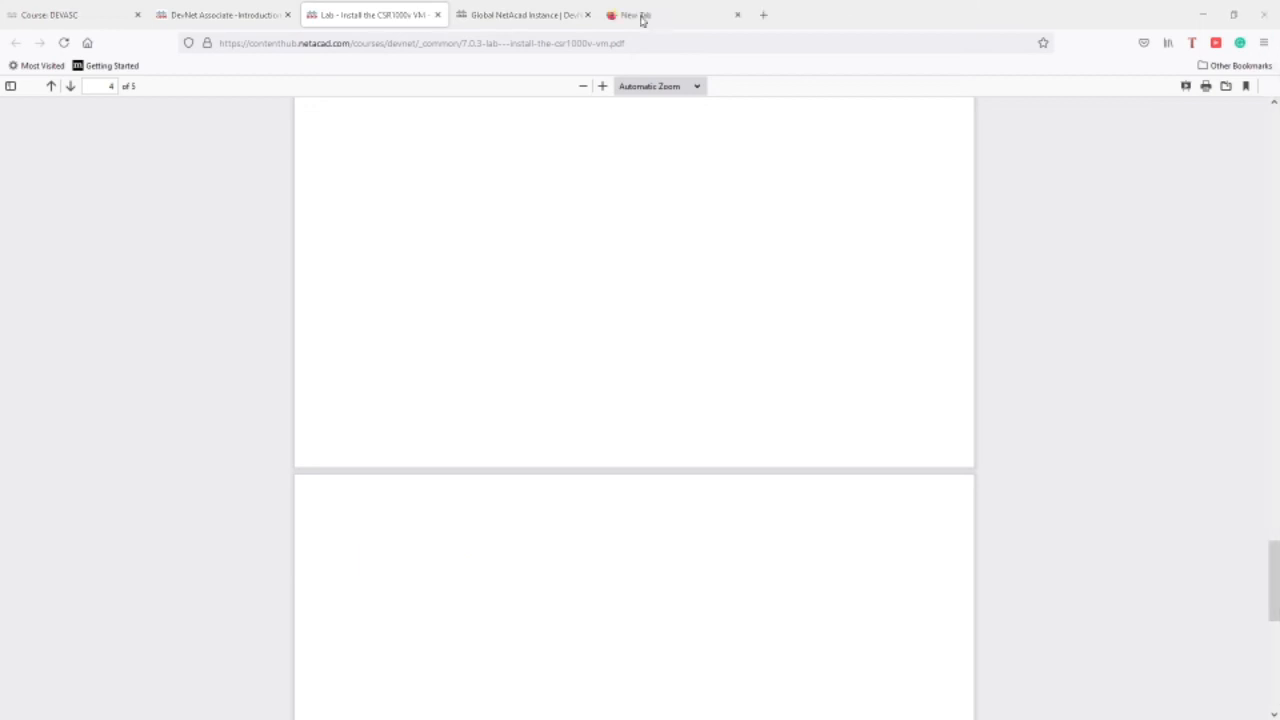
{"action": "left_click", "coordinate": [643, 17]}
{"action": "left_click", "coordinate": [594, 46]}
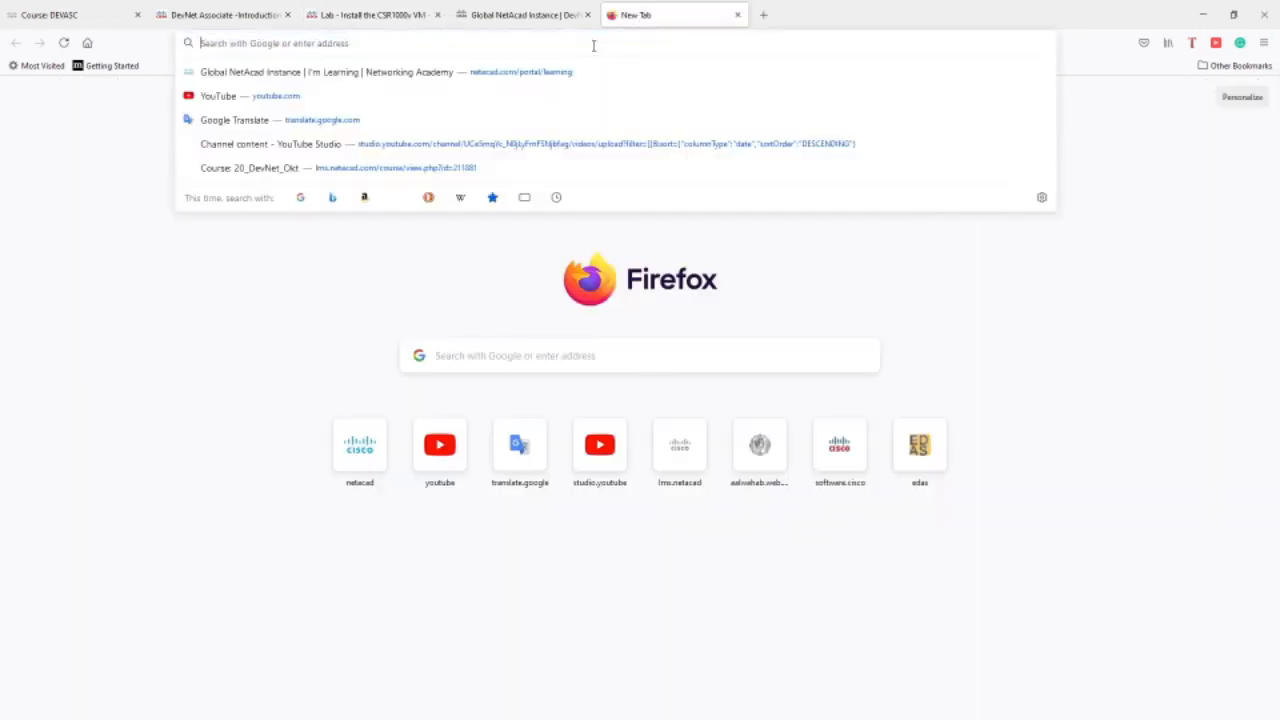
{"action": "type", "text": "https://192"}
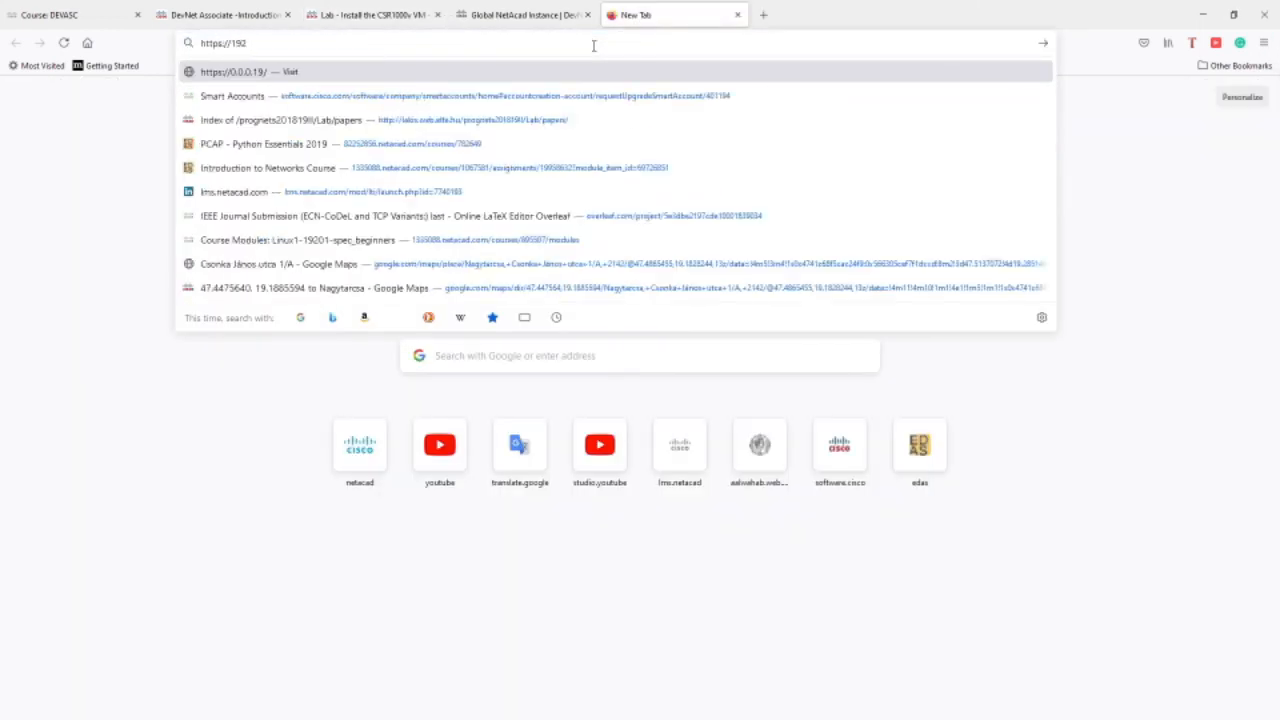
{"action": "type", "text": ".168.56.10"}
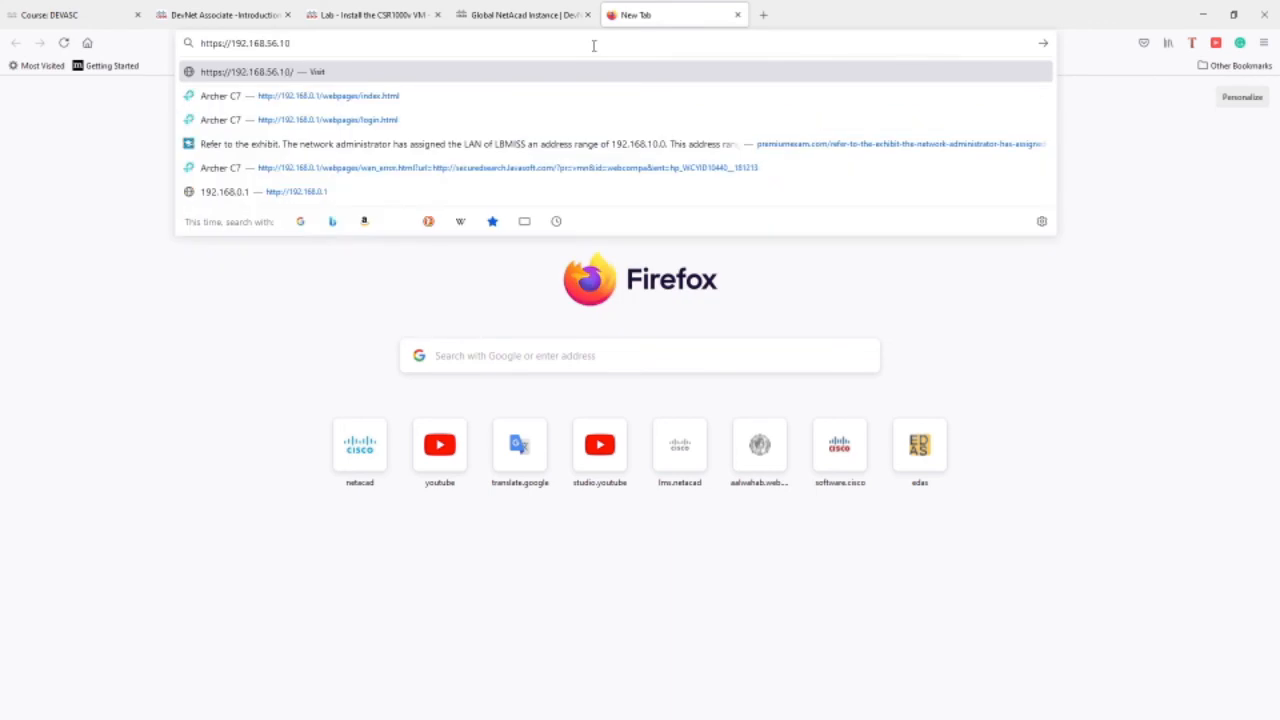
{"action": "type", "text": "3"}
{"action": "key", "text": "Return"}
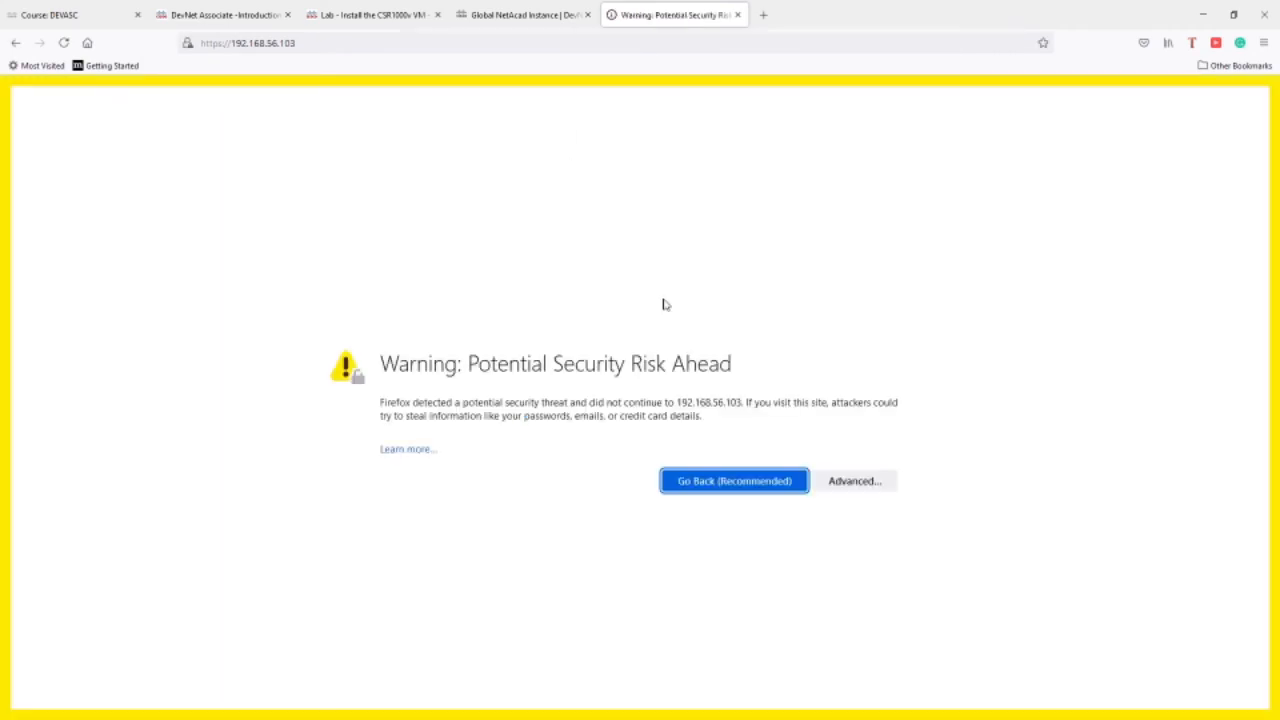
{"action": "left_click", "coordinate": [850, 484]}
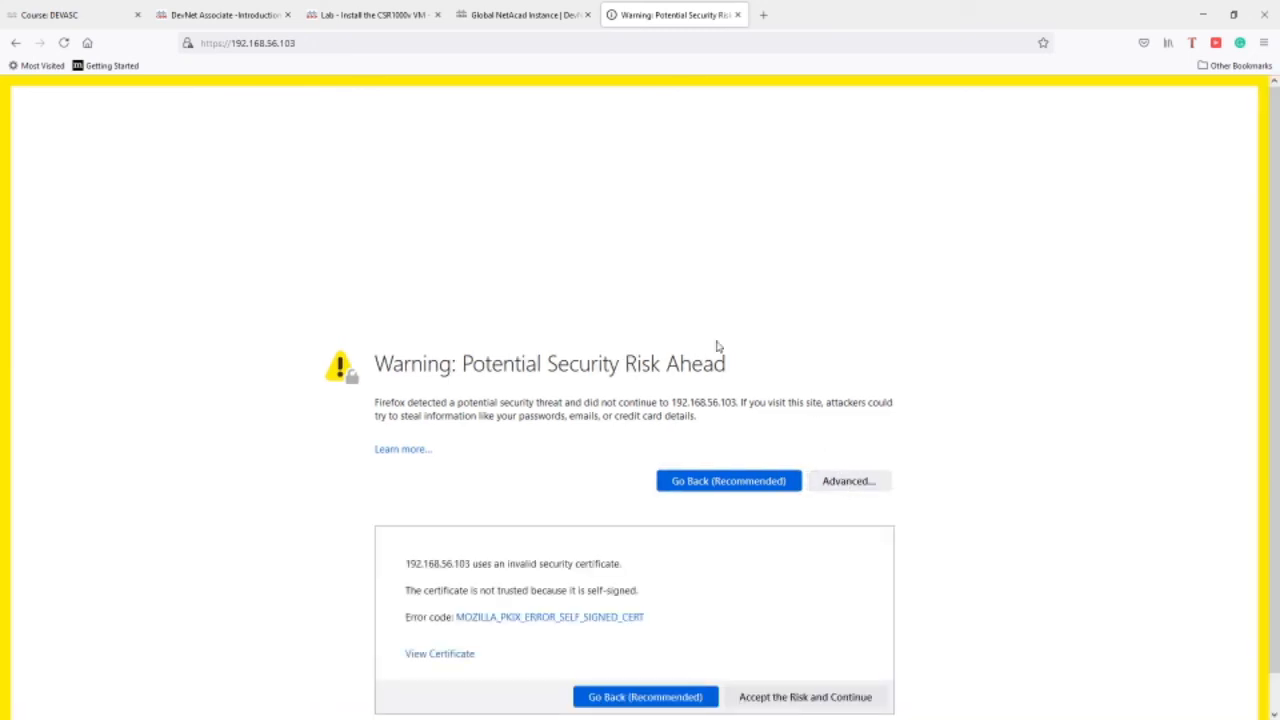
{"action": "scroll", "coordinate": [717, 346], "scroll_direction": "down", "scroll_amount": 2}
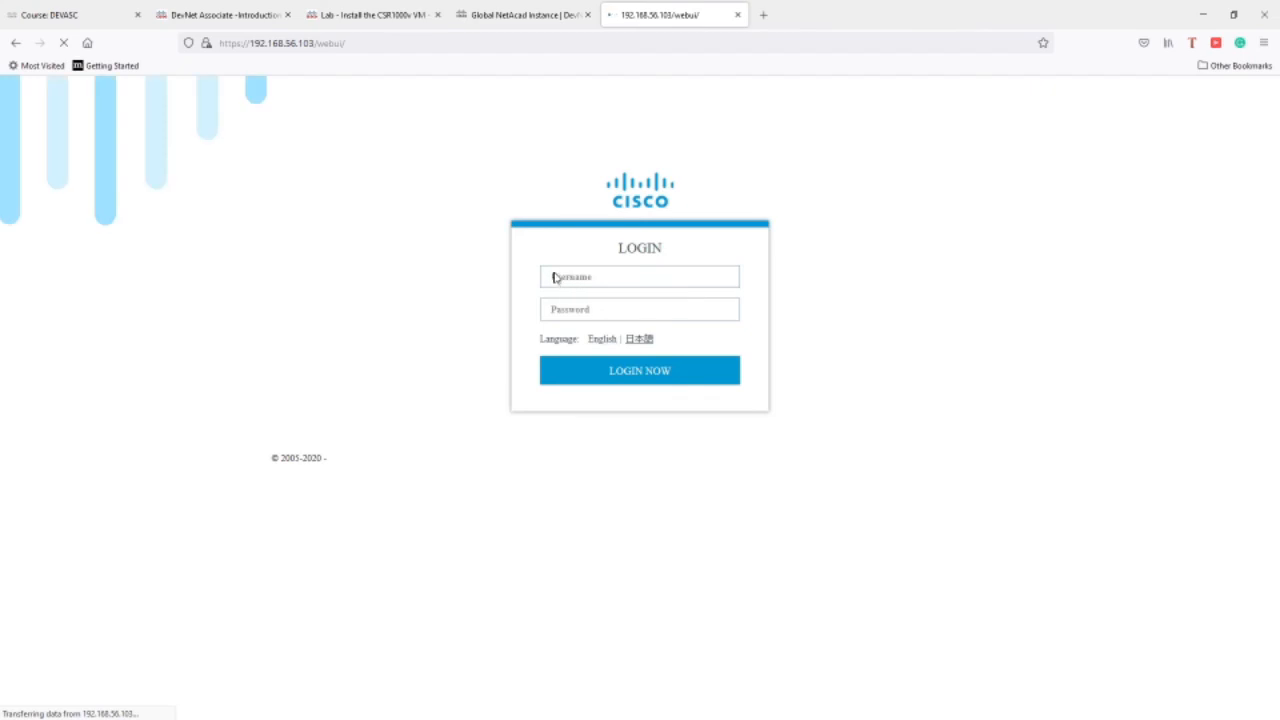
Log into the CSR1000v WebUI with the lab username and password, declining to save the login.
{"action": "left_click", "coordinate": [586, 279]}
{"action": "type", "text": "cisco"}
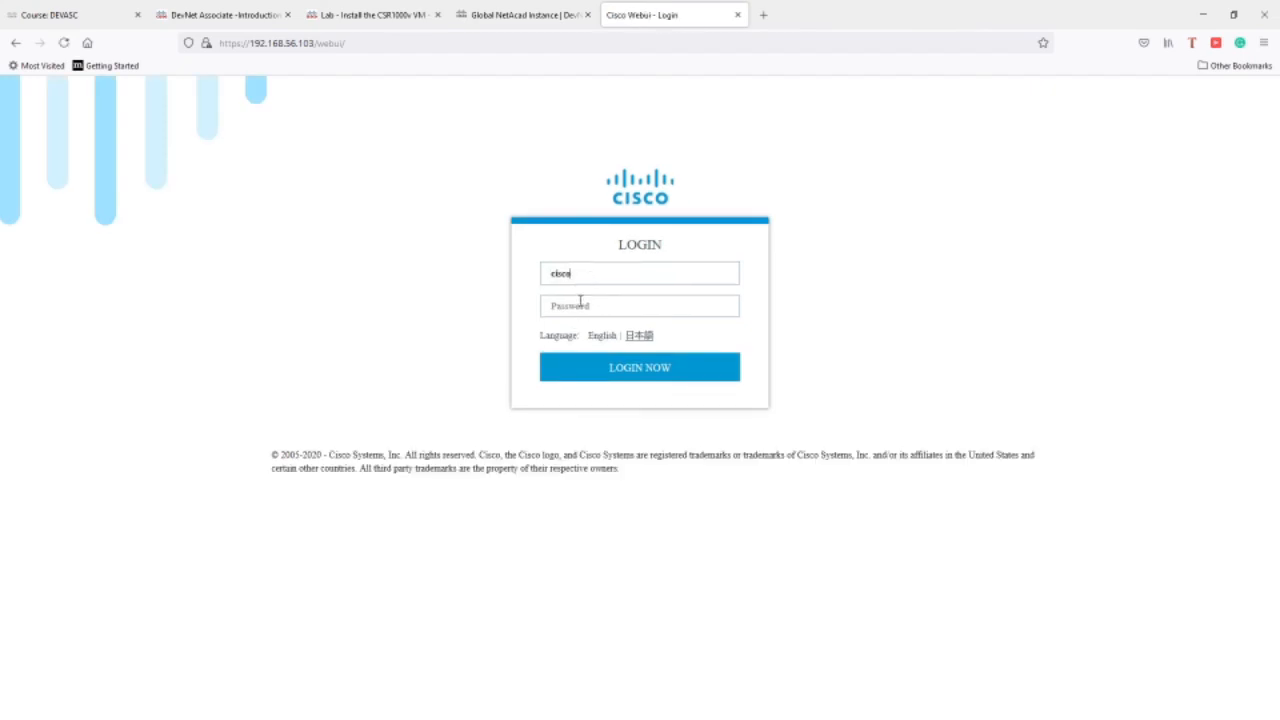
{"action": "left_click", "coordinate": [578, 302]}
{"action": "type", "text": "cisco"}
{"action": "left_click", "coordinate": [609, 370]}
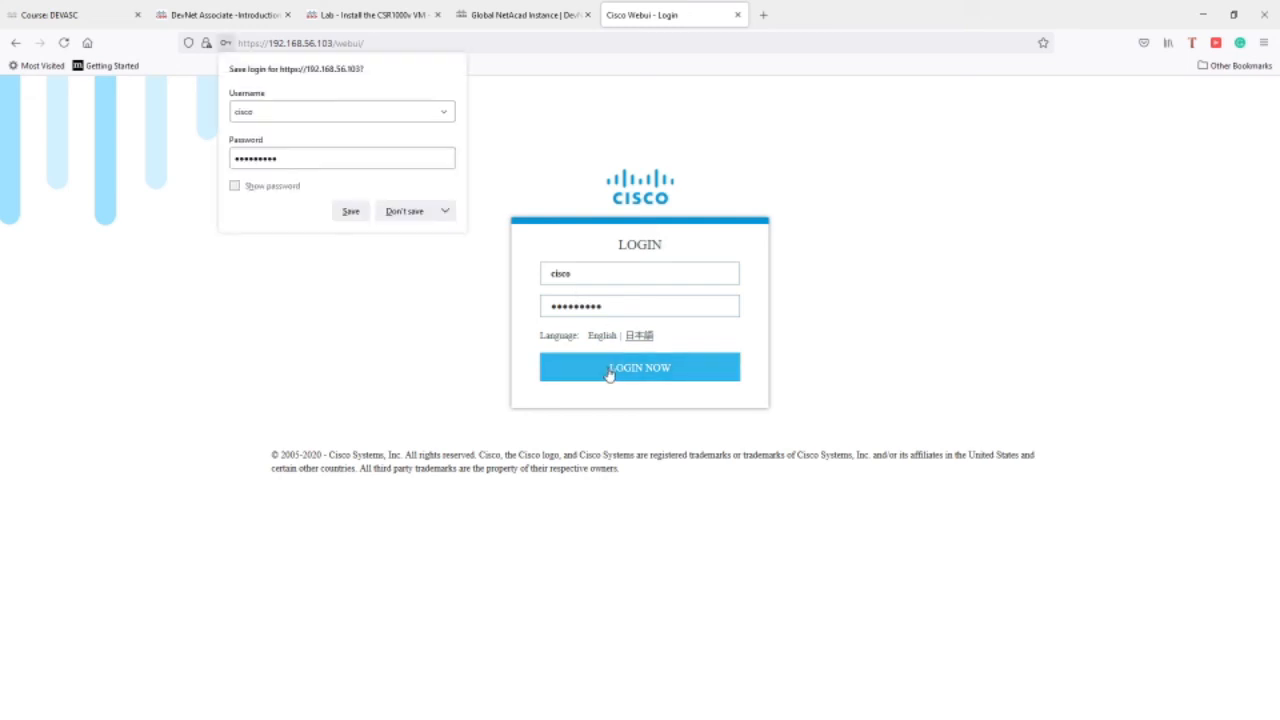
{"action": "left_click", "coordinate": [404, 211]}
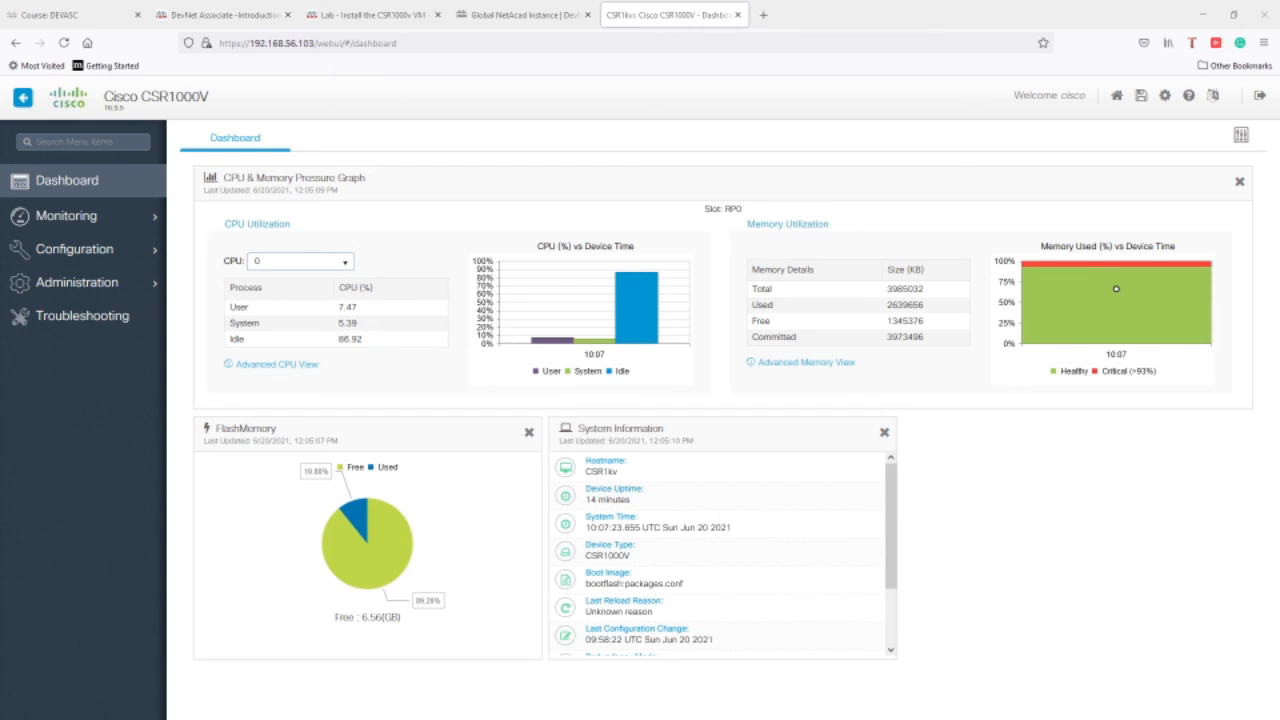
Check VirtualBox Manager shows the CSR1000v running, then go to the 'Lab - Install the CSR1000v VM' tab.
{"action": "key", "text": "alt+Tab"}
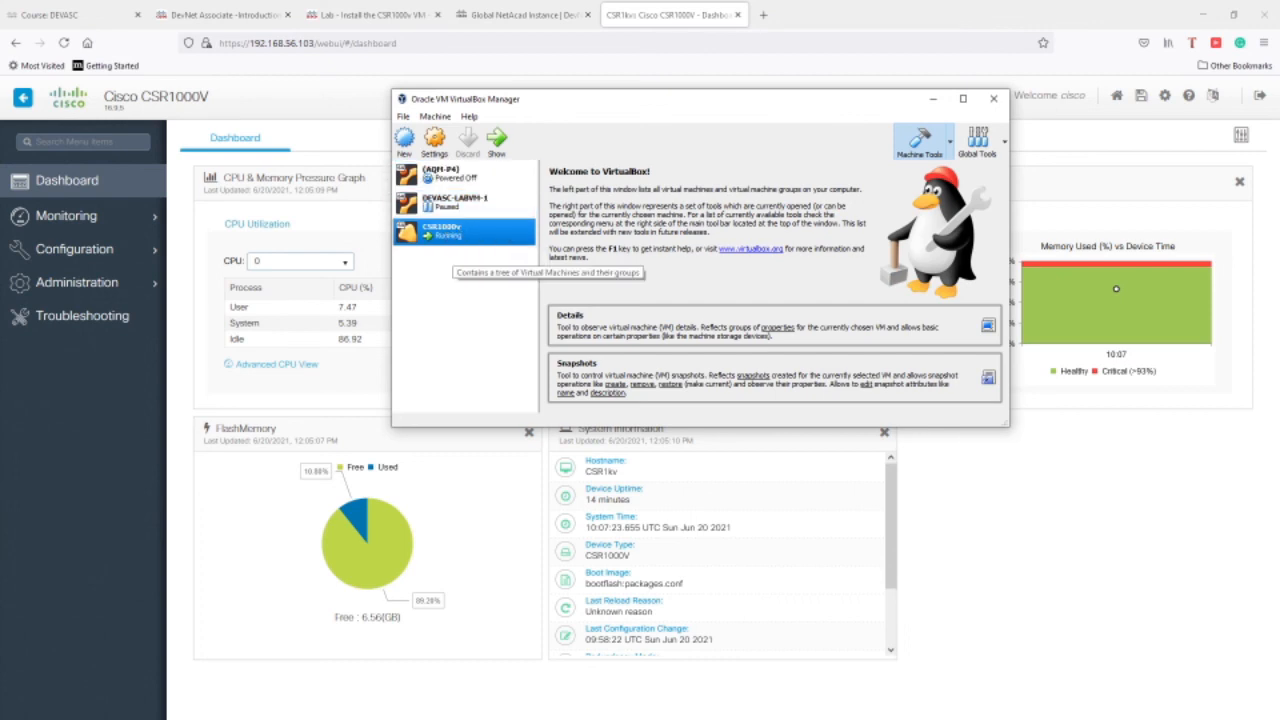
{"action": "key", "text": "alt+Tab"}
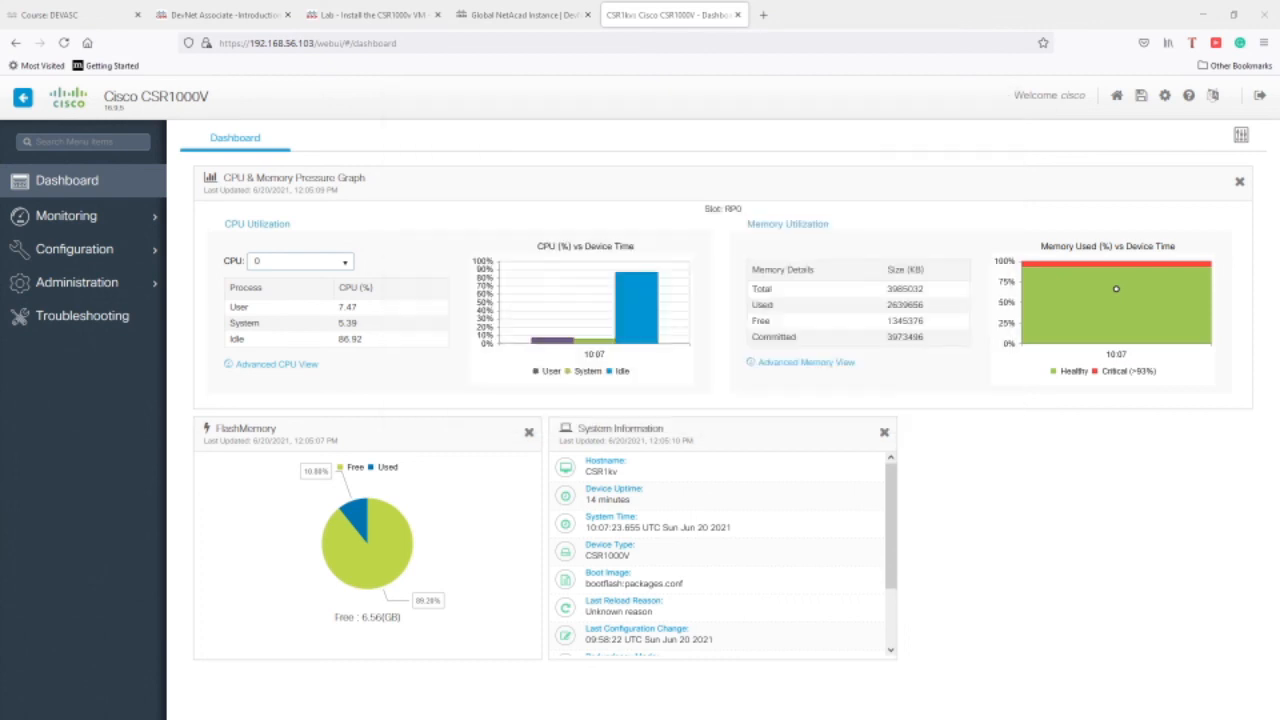
{"action": "left_click", "coordinate": [372, 15]}
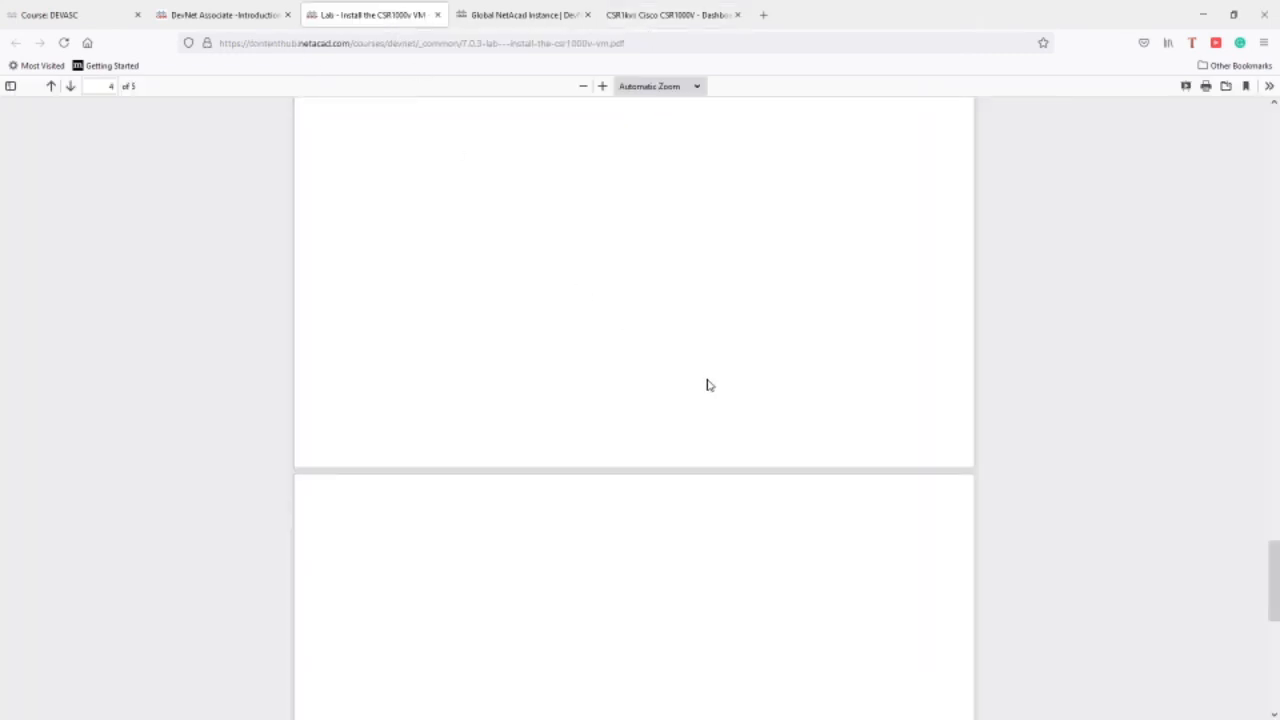
Scroll the lab PDF to Step 6 on page 5, reaching the WebUI from the local computer.
{"action": "scroll", "coordinate": [707, 385], "scroll_direction": "up", "scroll_amount": 4}
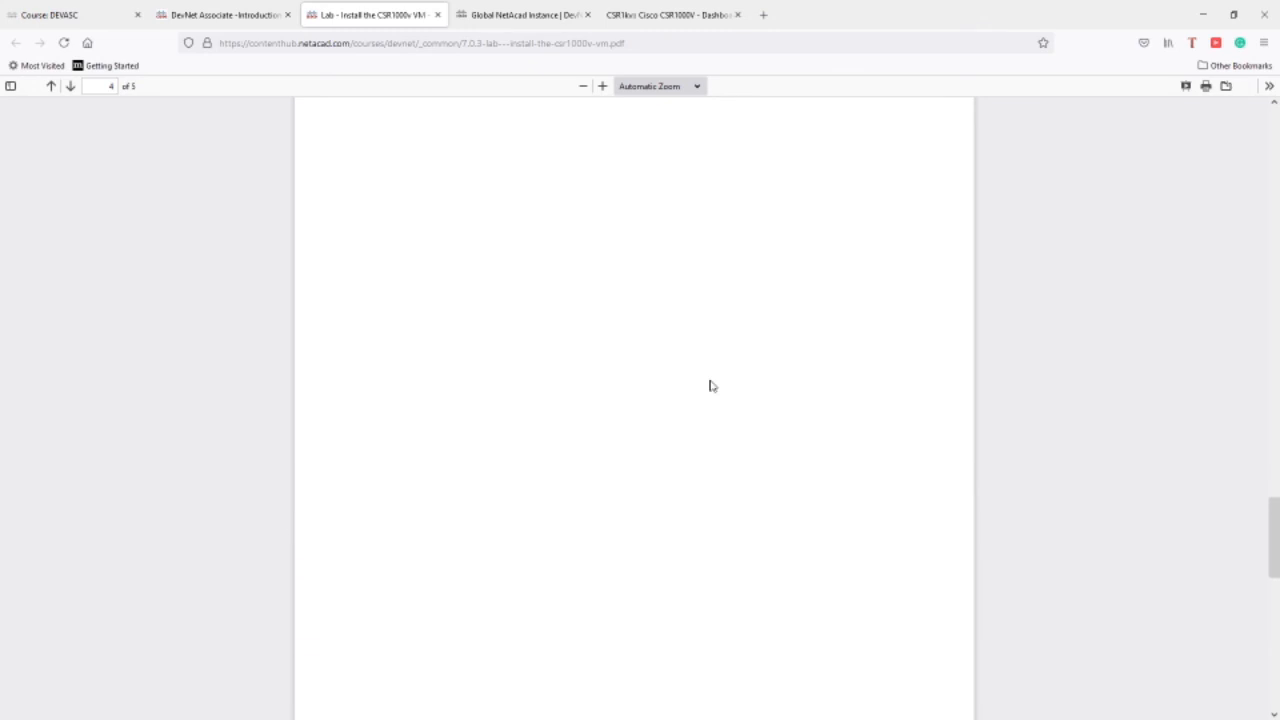
{"action": "scroll", "coordinate": [711, 385], "scroll_direction": "up", "scroll_amount": 5}
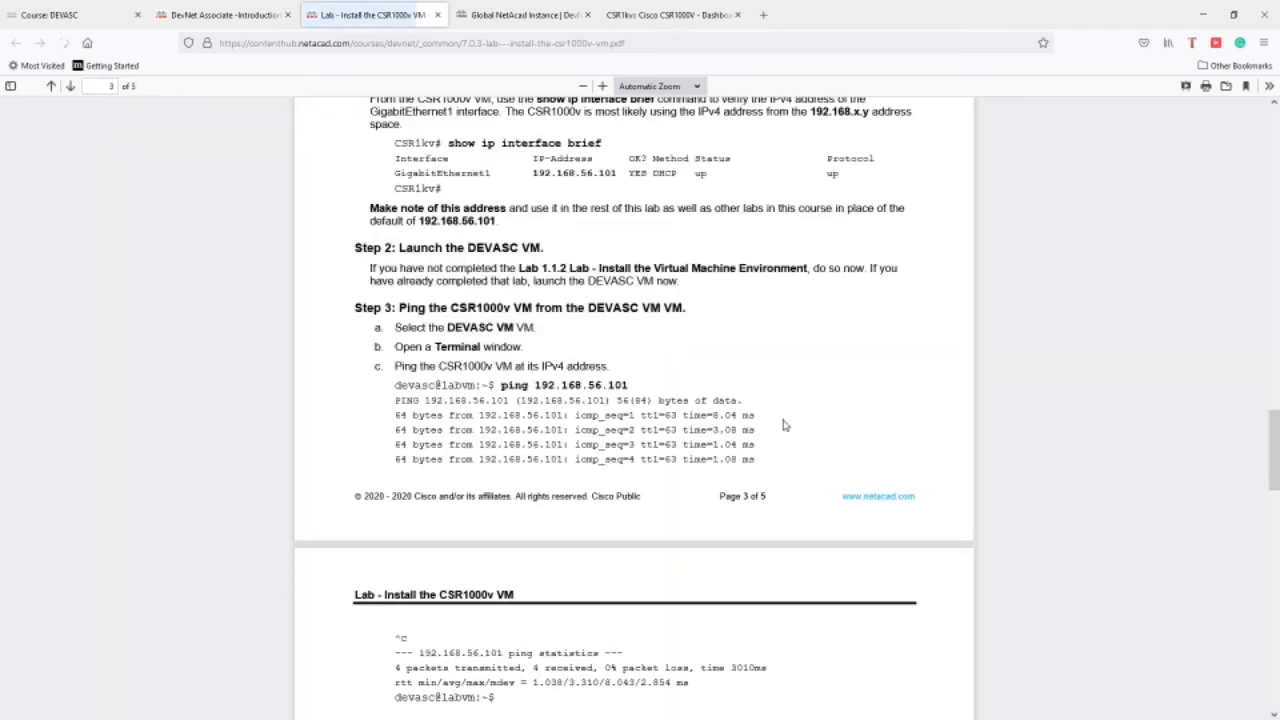
{"action": "scroll", "coordinate": [886, 434], "scroll_direction": "down", "scroll_amount": 12}
{"action": "scroll", "coordinate": [887, 435], "scroll_direction": "down", "scroll_amount": 3}
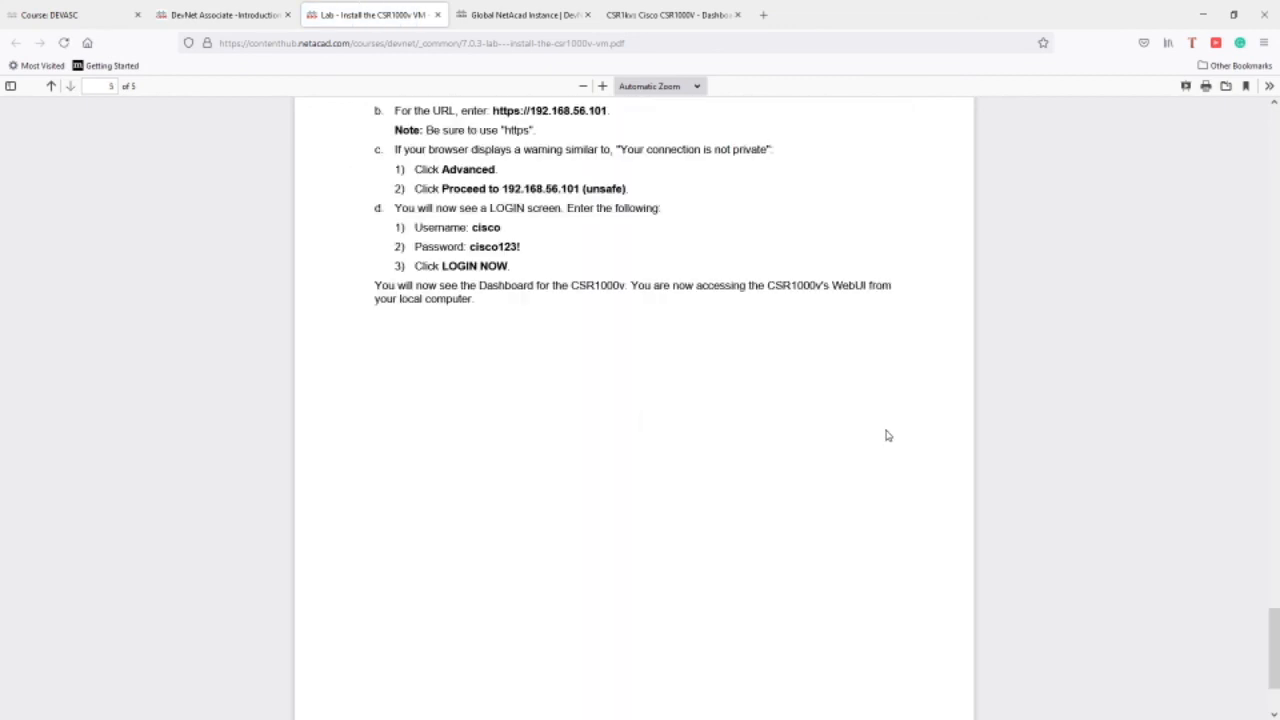
{"action": "scroll", "coordinate": [1247, 551], "scroll_direction": "up", "scroll_amount": 1}
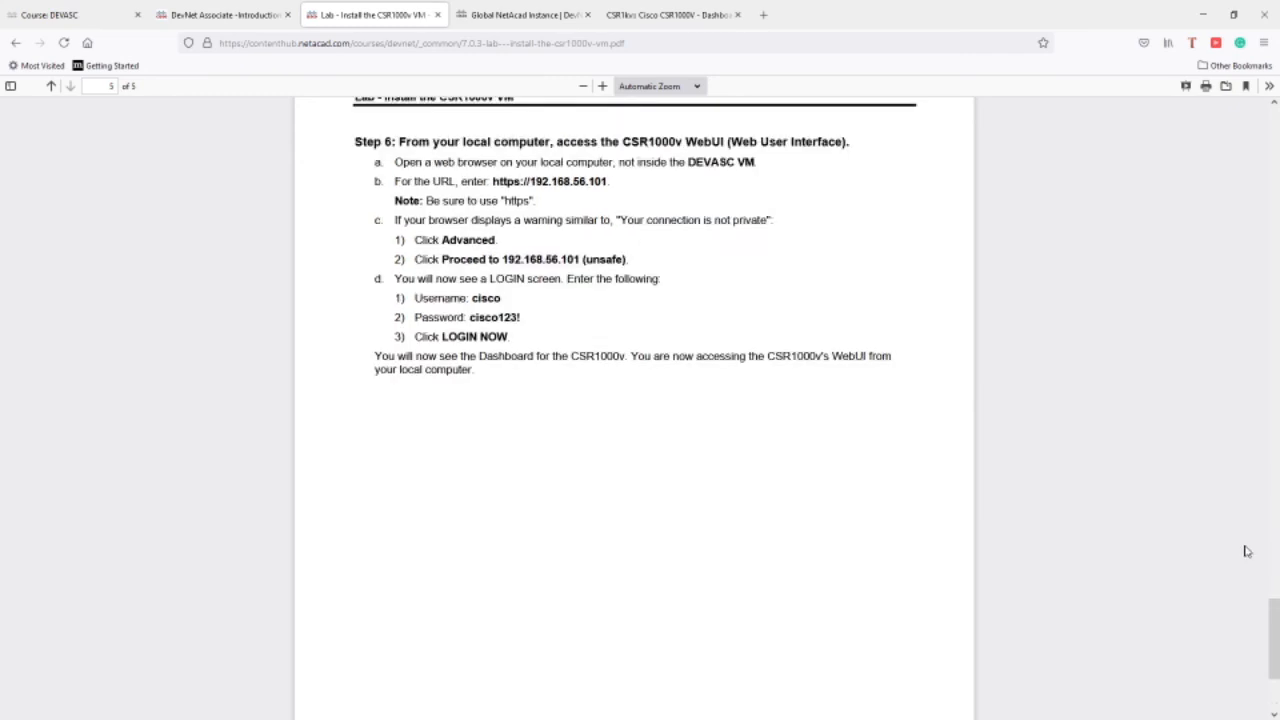
{"action": "scroll", "coordinate": [1247, 551], "scroll_direction": "up", "scroll_amount": 3}
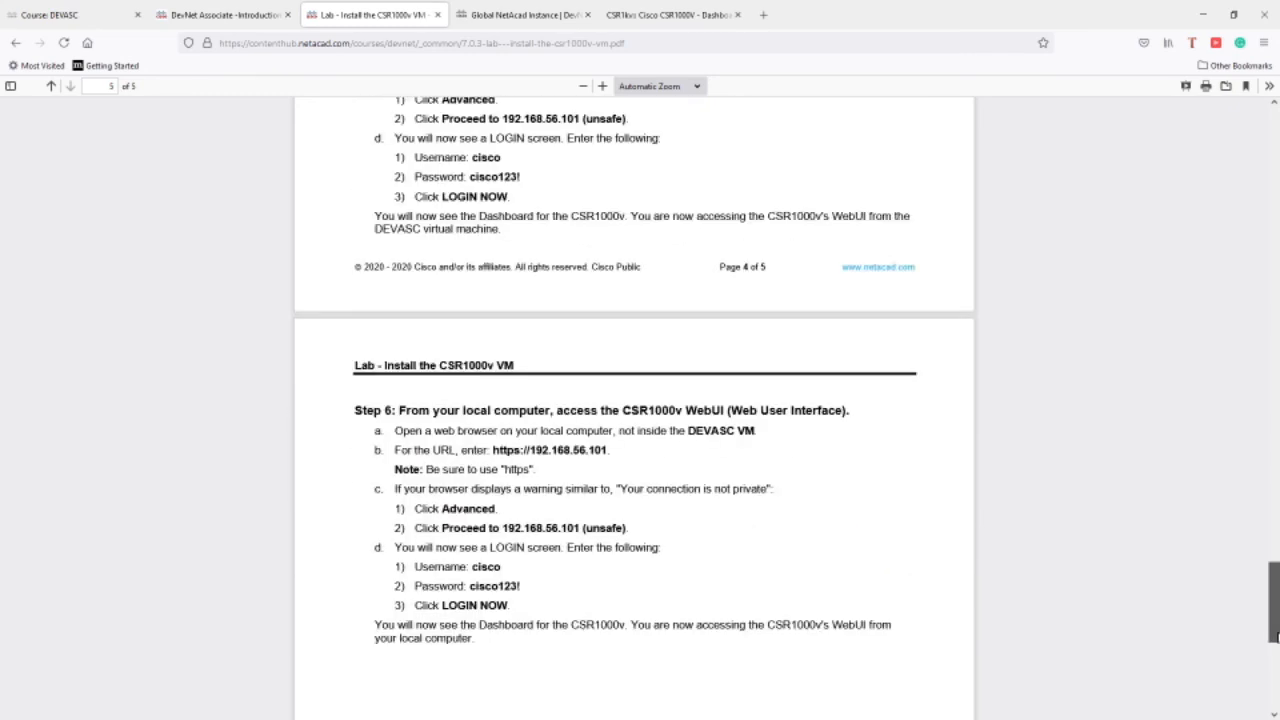